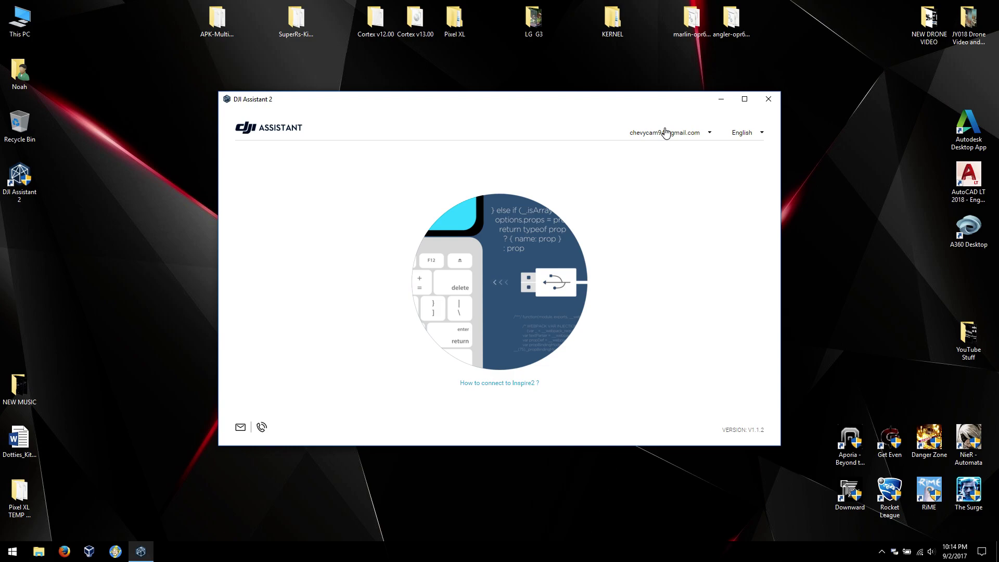
- Quit DJI Assistant 2, answering Yes to the 'Quit Now?' prompt
{"action": "left_click", "coordinate": [666, 132]}
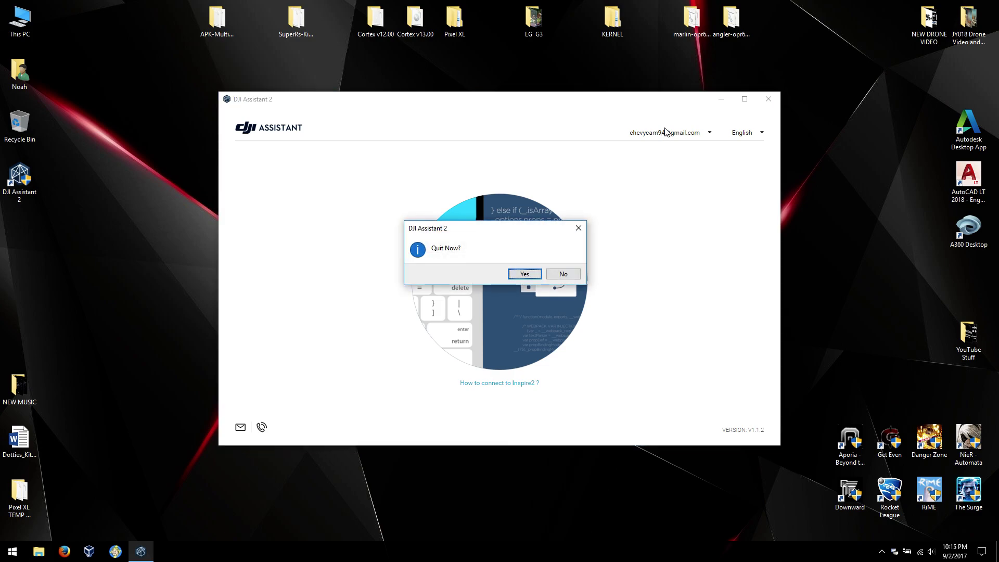
{"action": "left_click", "coordinate": [523, 273]}
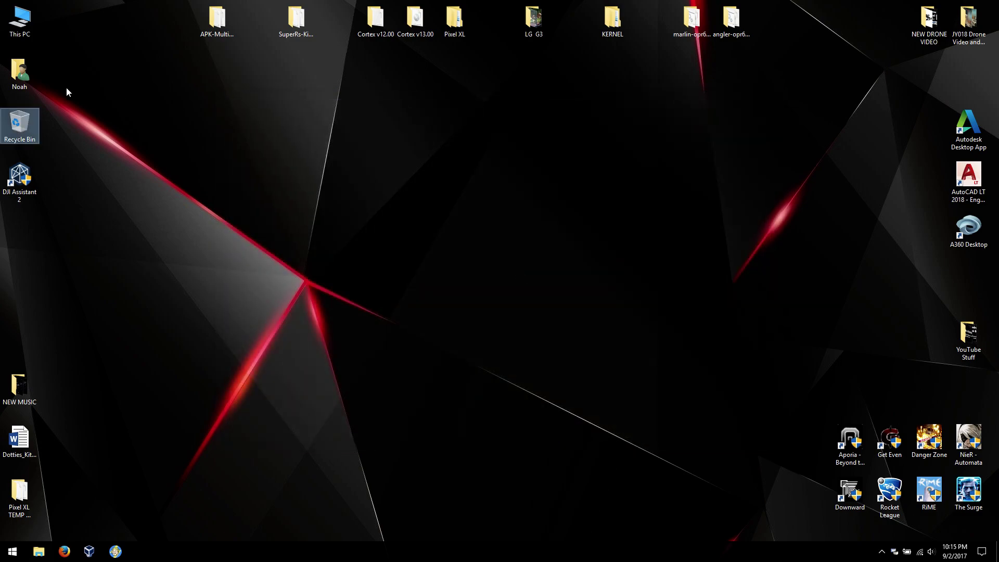
- Browse to C:\Program Files (x86)\DJI Product\DJI Assistant 2\AppFiles and right-click main.js
{"action": "double_click", "coordinate": [20, 20]}
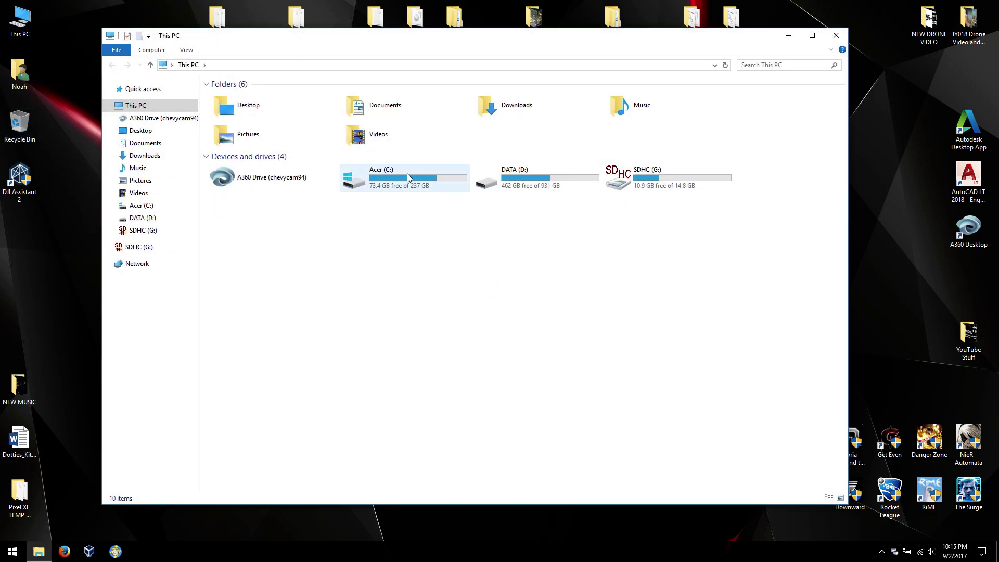
{"action": "double_click", "coordinate": [407, 173]}
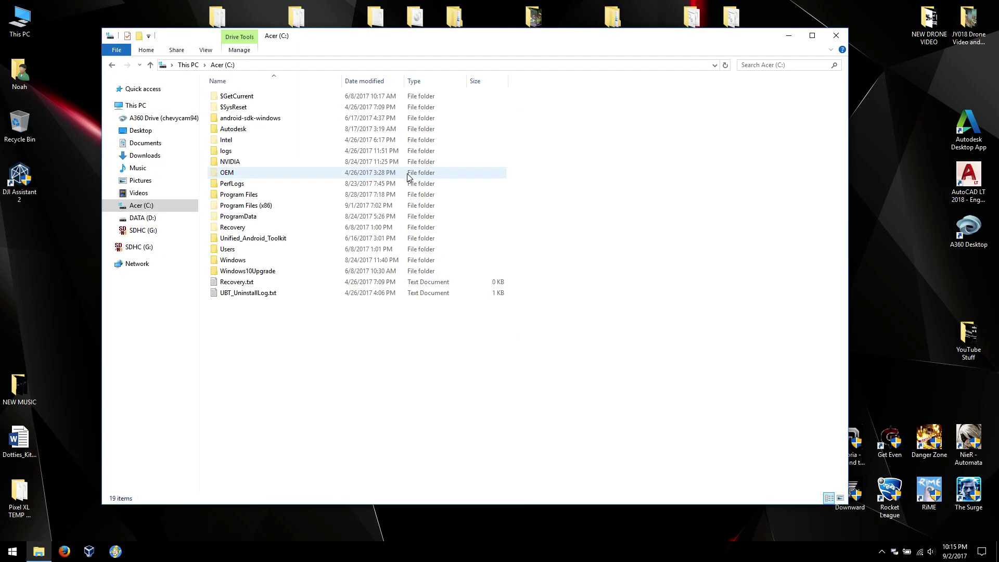
{"action": "double_click", "coordinate": [286, 208]}
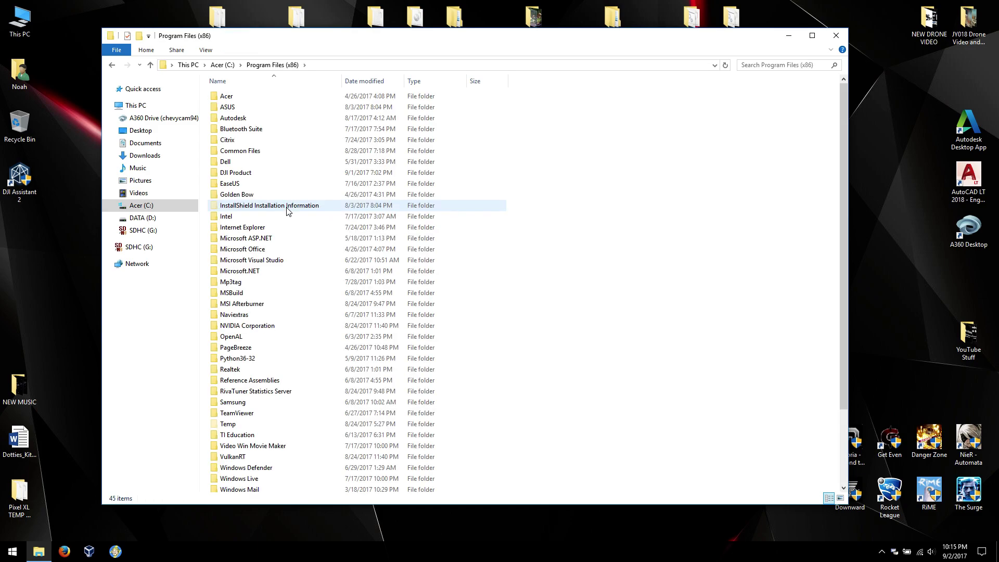
{"action": "double_click", "coordinate": [283, 173]}
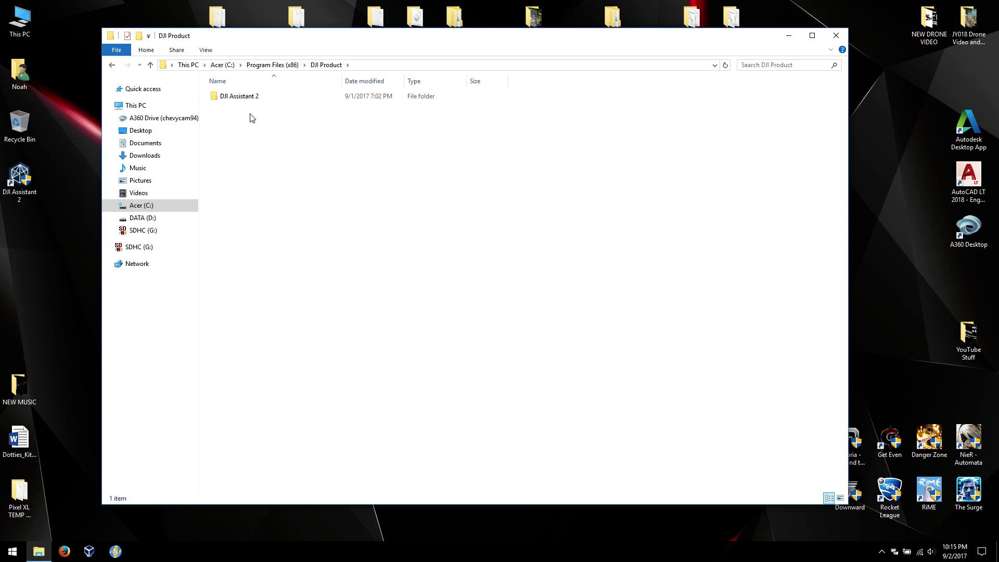
{"action": "double_click", "coordinate": [245, 99]}
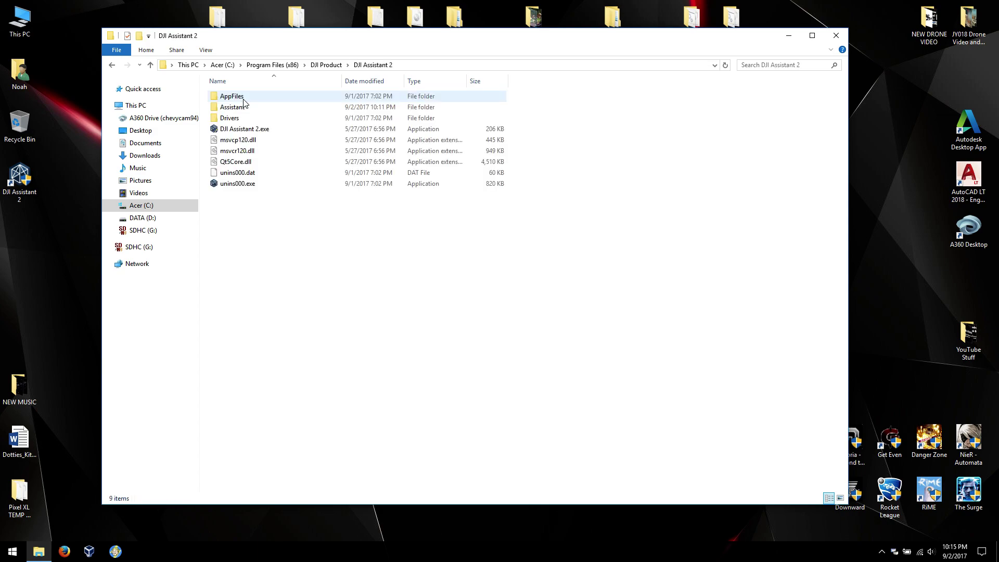
{"action": "double_click", "coordinate": [244, 98]}
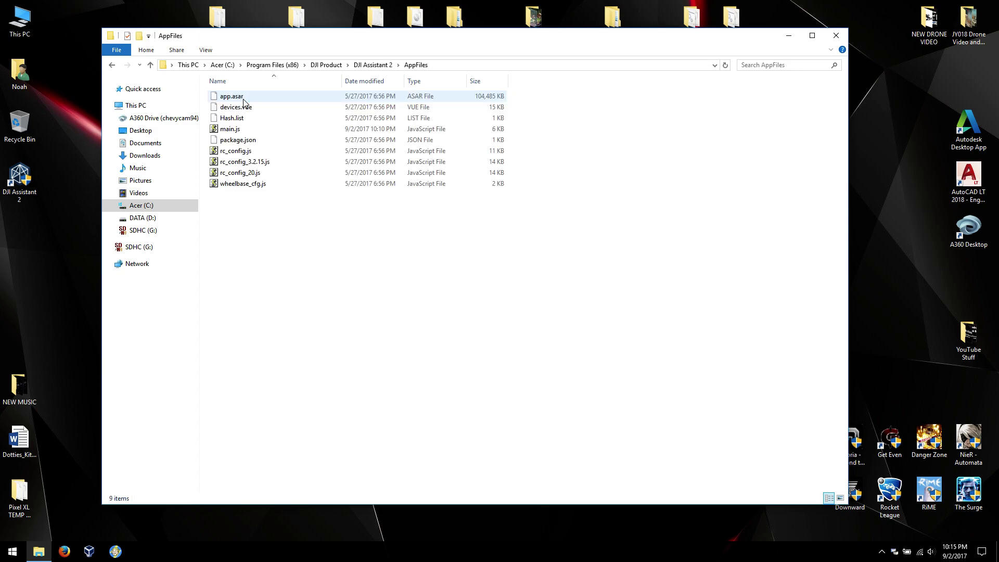
{"action": "right_click", "coordinate": [241, 130]}
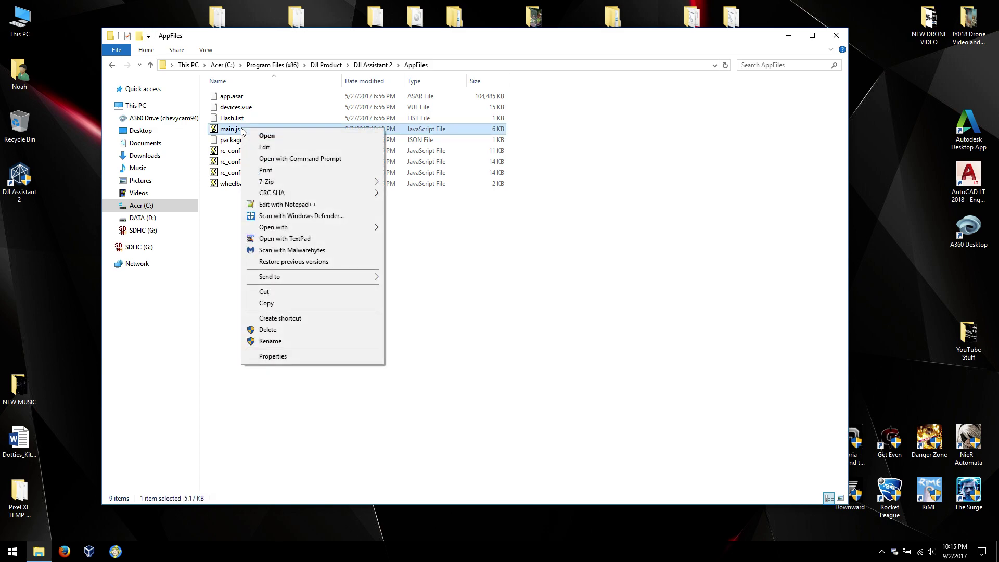
- Edit main.js with Notepad++ and scroll down to line 113
{"action": "left_click", "coordinate": [277, 205]}
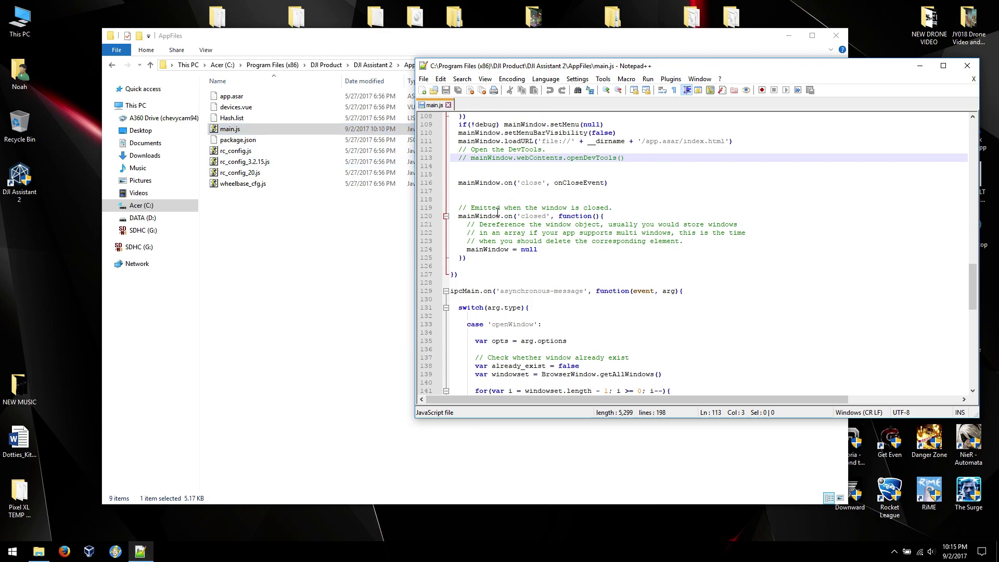
{"action": "scroll", "coordinate": [973, 285], "scroll_direction": "up", "scroll_amount": 1}
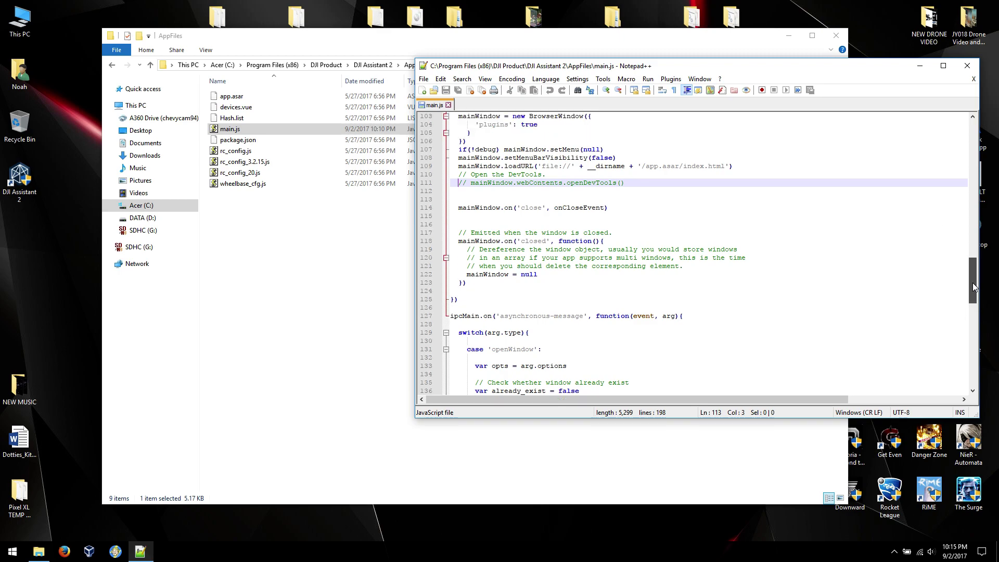
{"action": "left_click_drag", "start_coordinate": [972, 285], "coordinate": [972, 148]}
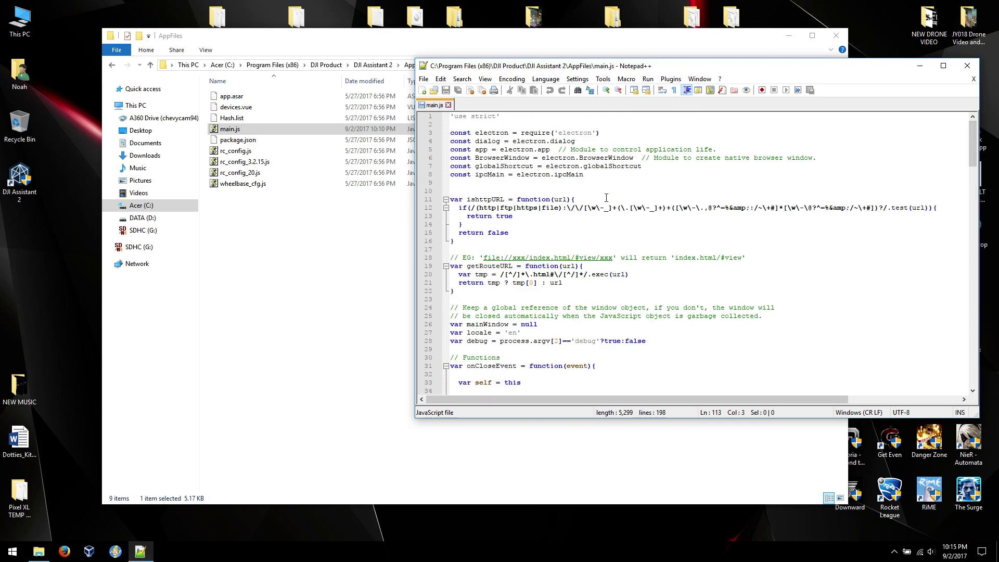
{"action": "scroll", "coordinate": [606, 198], "scroll_direction": "down", "scroll_amount": 14}
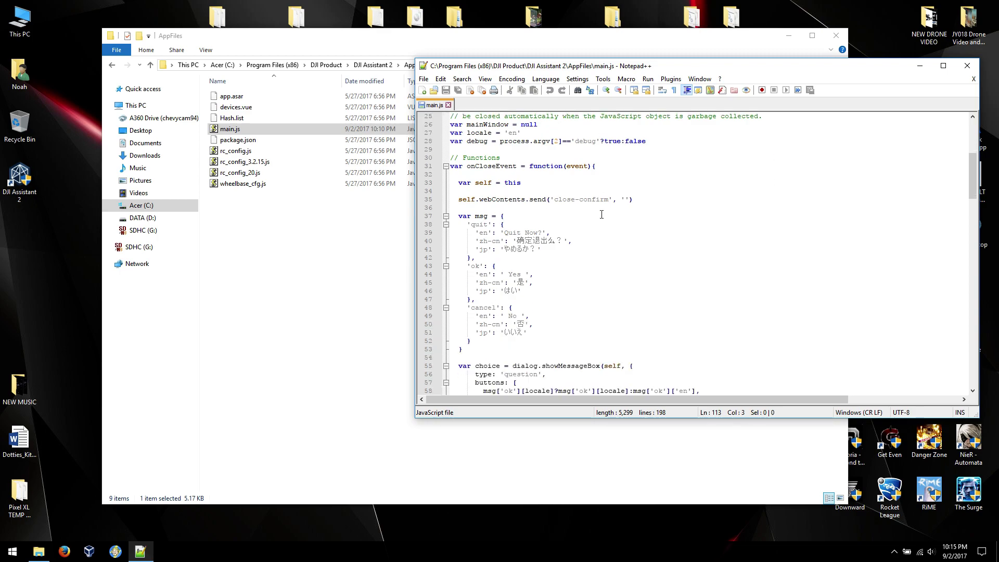
{"action": "scroll", "coordinate": [603, 217], "scroll_direction": "down", "scroll_amount": 9}
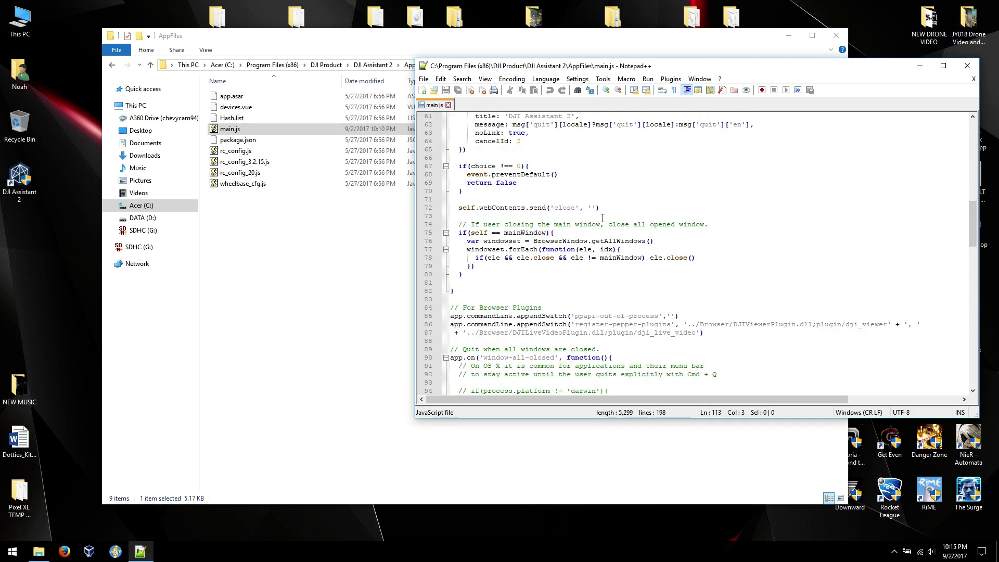
{"action": "scroll", "coordinate": [603, 218], "scroll_direction": "down", "scroll_amount": 3}
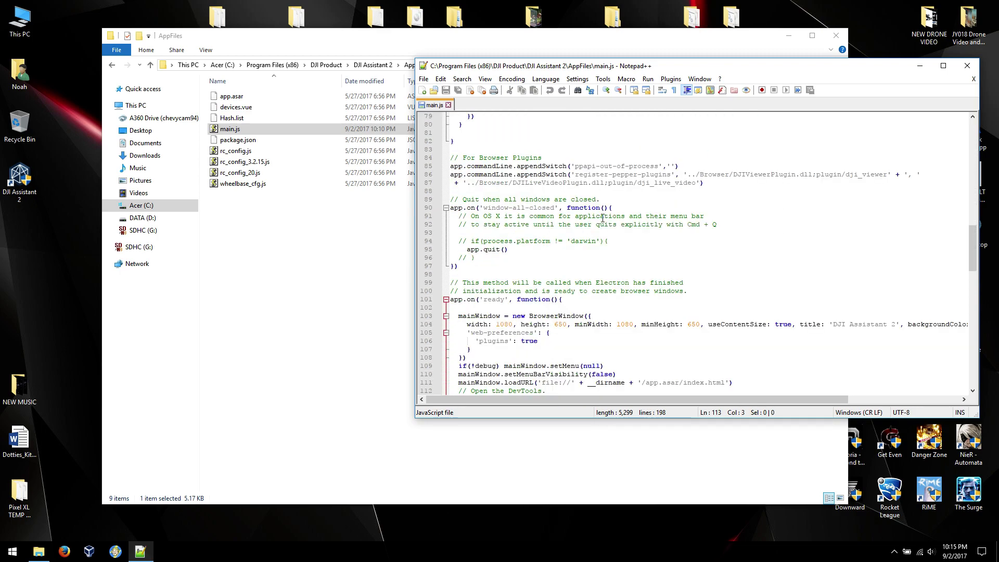
{"action": "scroll", "coordinate": [602, 217], "scroll_direction": "down", "scroll_amount": 5}
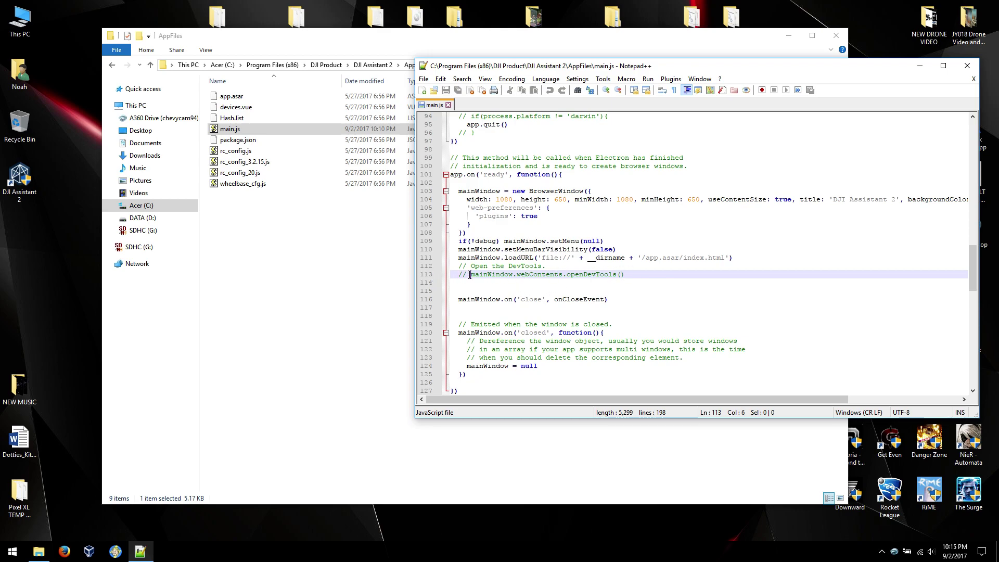
- Delete the '//' before mainWindow.webContents.openDevTools() on line 113 and try saving
{"action": "left_click_drag", "start_coordinate": [470, 275], "coordinate": [460, 275]}
{"action": "key", "text": "Delete"}
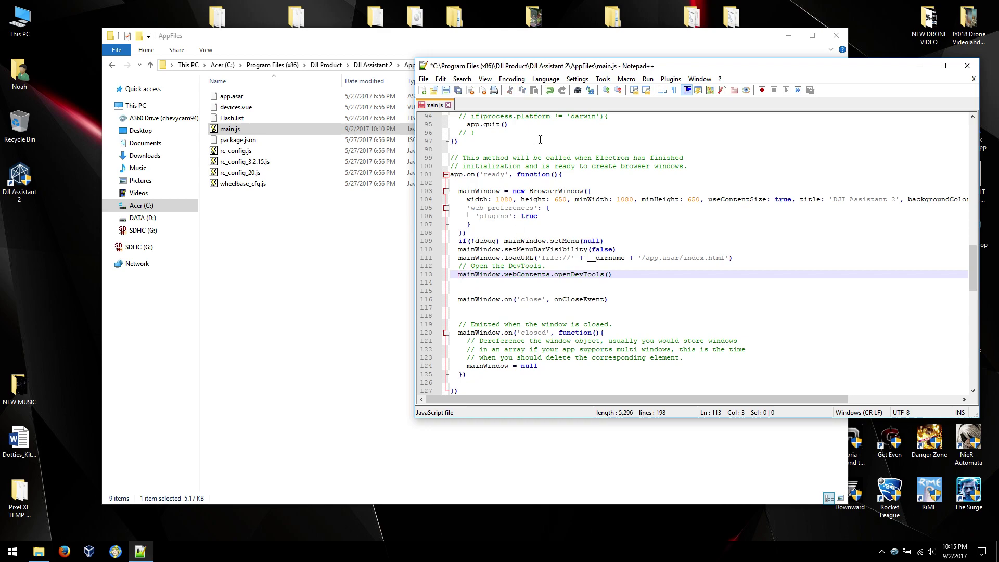
{"action": "left_click", "coordinate": [446, 90]}
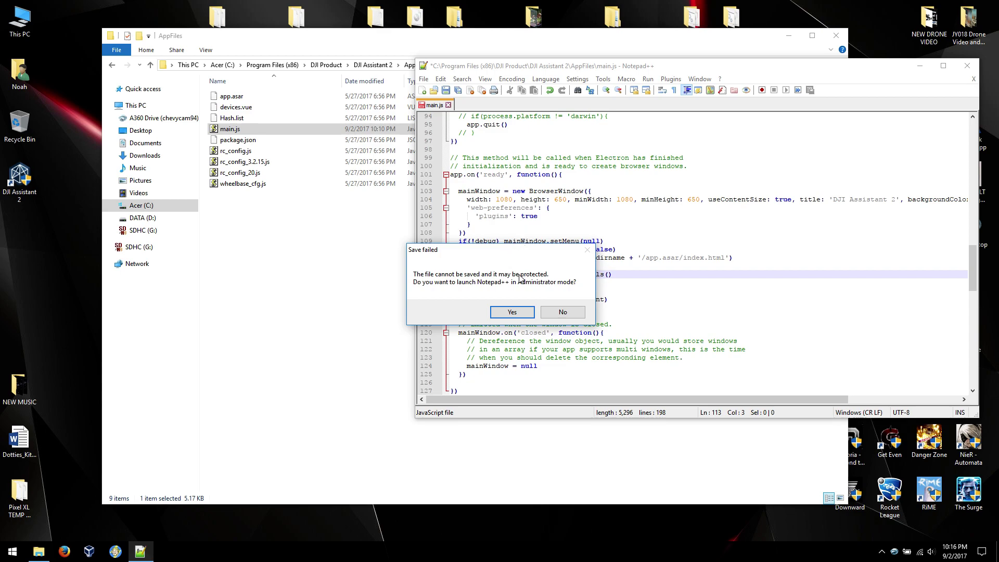
- Relaunch Notepad++ as Administrator, save main.js, and close the editor
{"action": "left_click", "coordinate": [520, 312]}
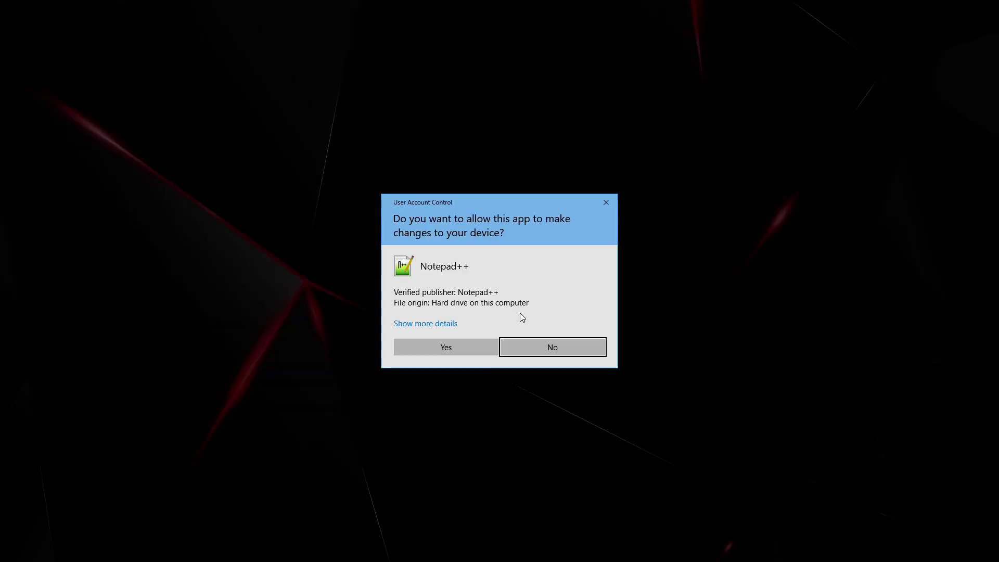
{"action": "left_click", "coordinate": [467, 347]}
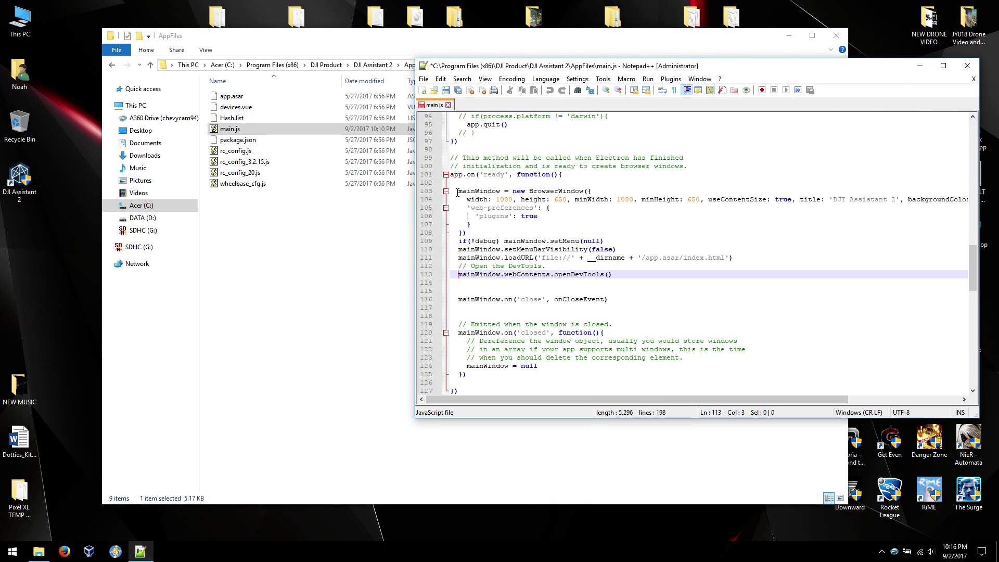
{"action": "left_click", "coordinate": [446, 91]}
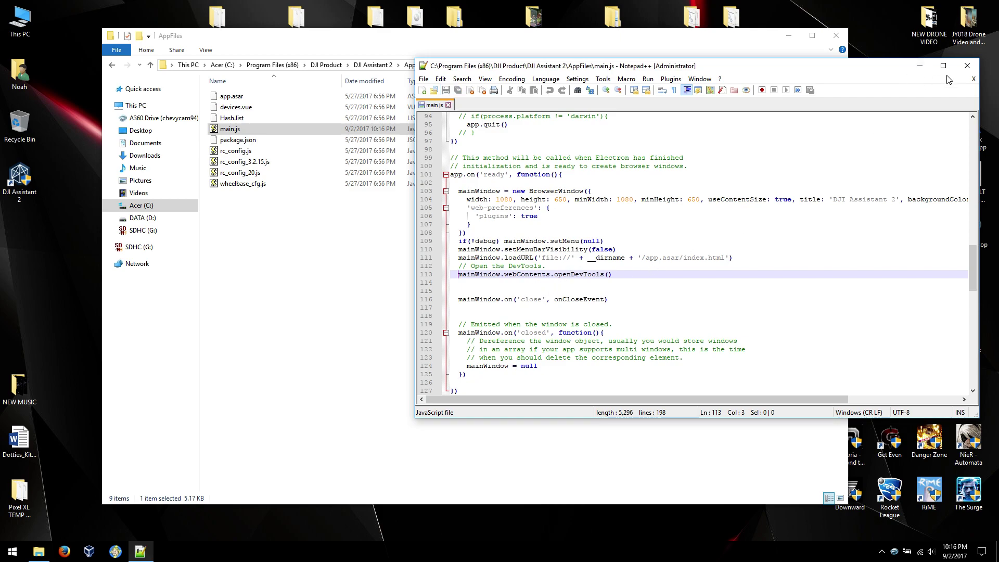
{"action": "left_click", "coordinate": [957, 67]}
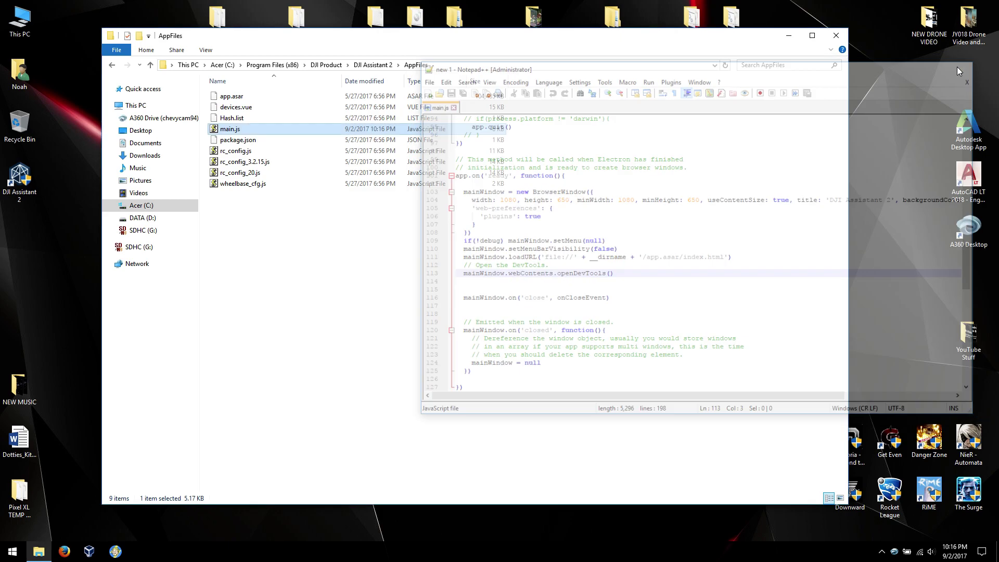
- Close the AppFiles window and relaunch DJI Assistant 2, approving the UAC prompt
{"action": "left_click", "coordinate": [842, 37]}
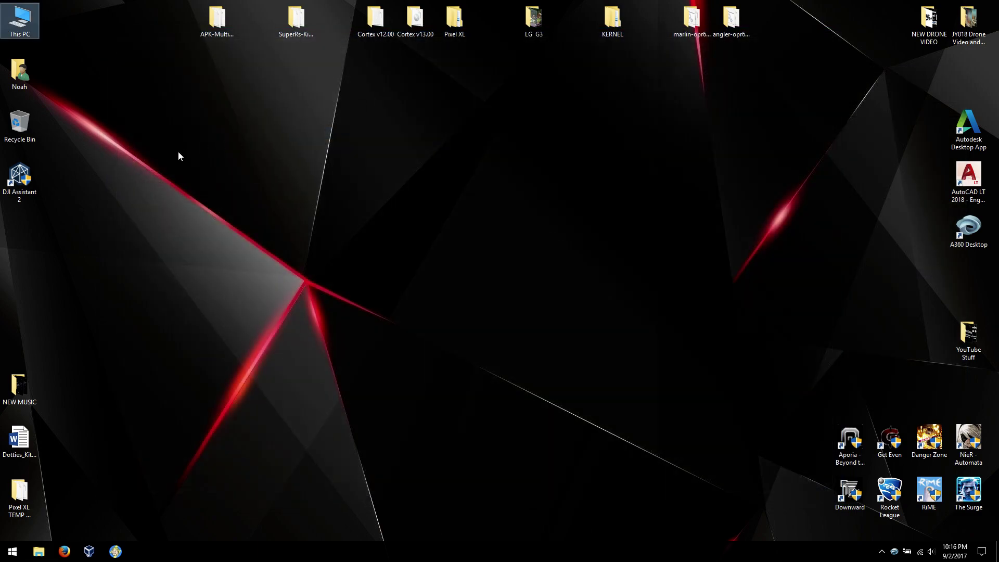
{"action": "double_click", "coordinate": [24, 182]}
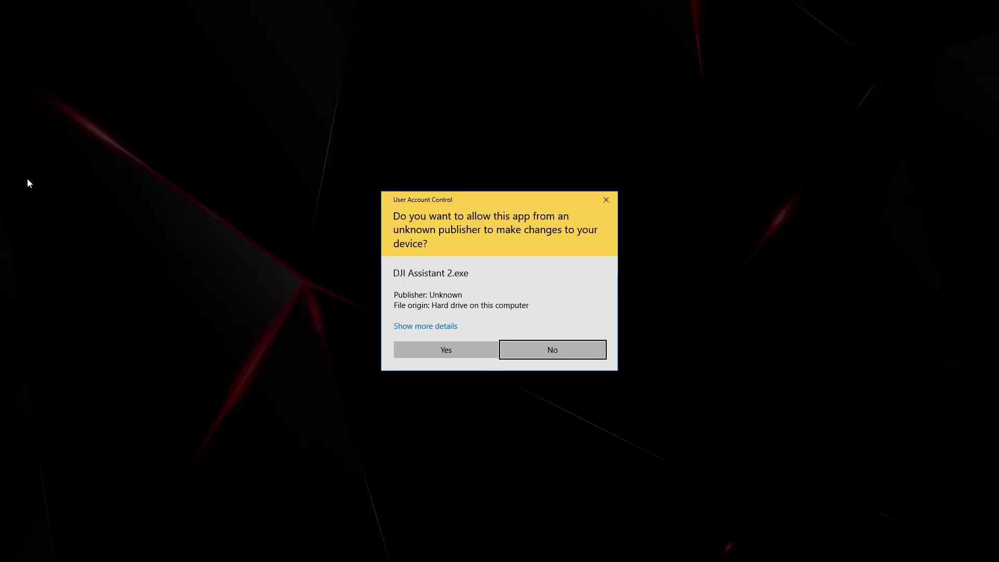
{"action": "left_click", "coordinate": [423, 348]}
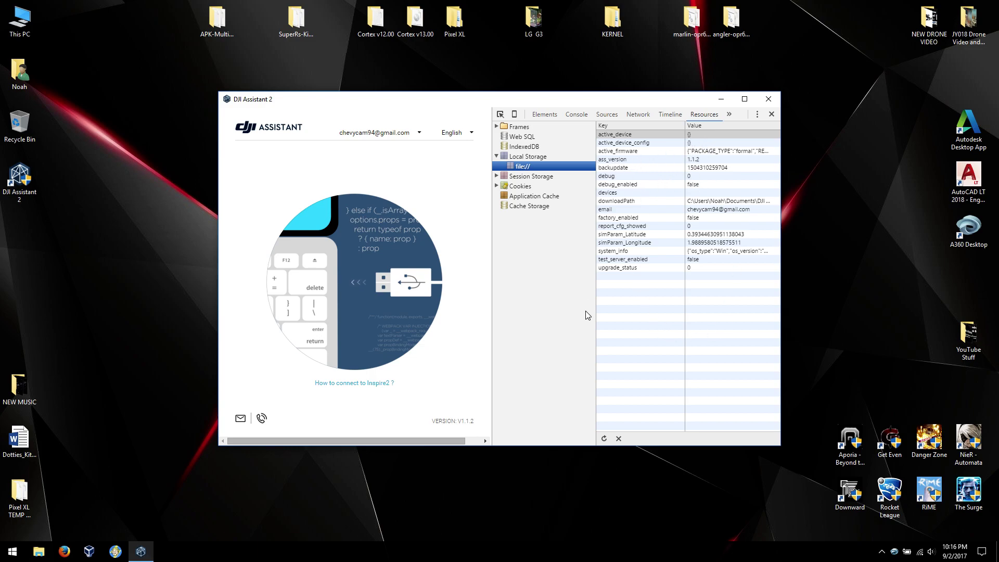
- In DevTools Local Storage, set debug to 1 and debug_enabled to true
{"action": "left_click", "coordinate": [694, 178]}
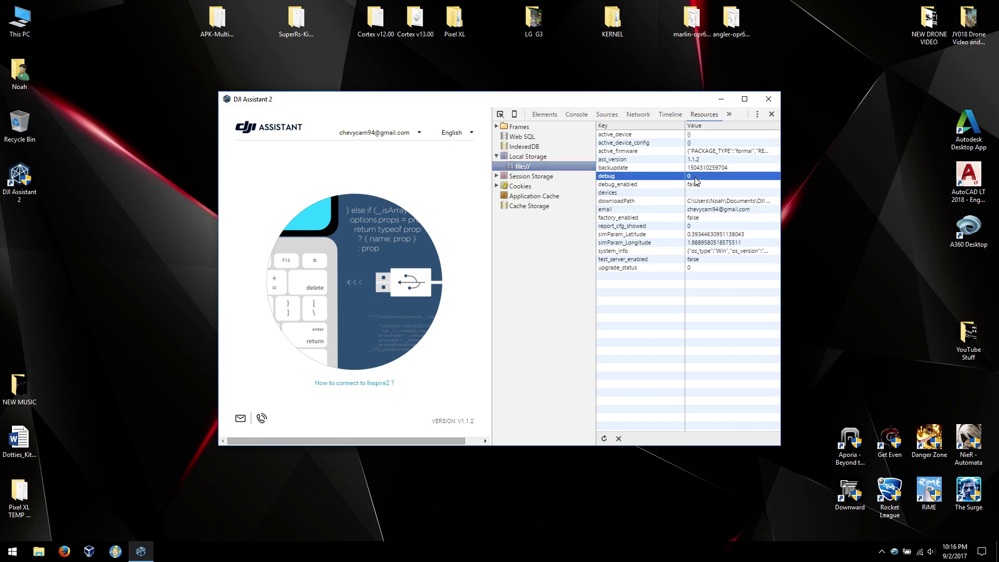
{"action": "left_click", "coordinate": [700, 185]}
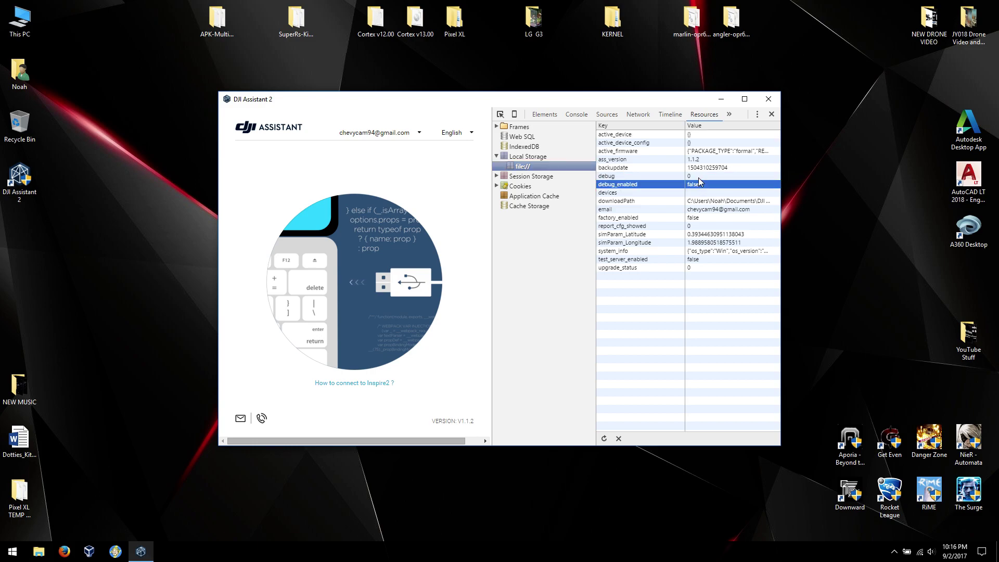
{"action": "double_click", "coordinate": [699, 178]}
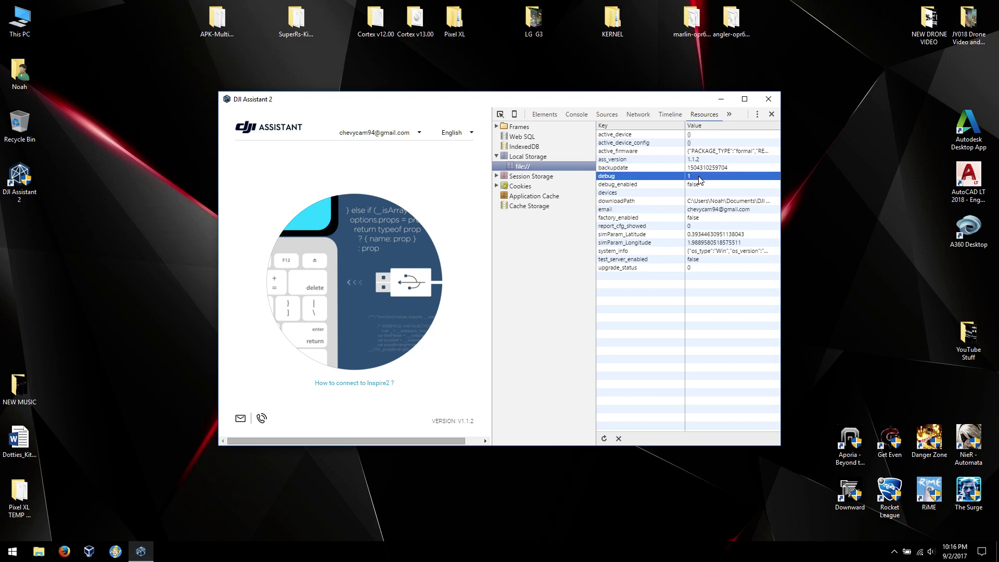
{"action": "double_click", "coordinate": [703, 185]}
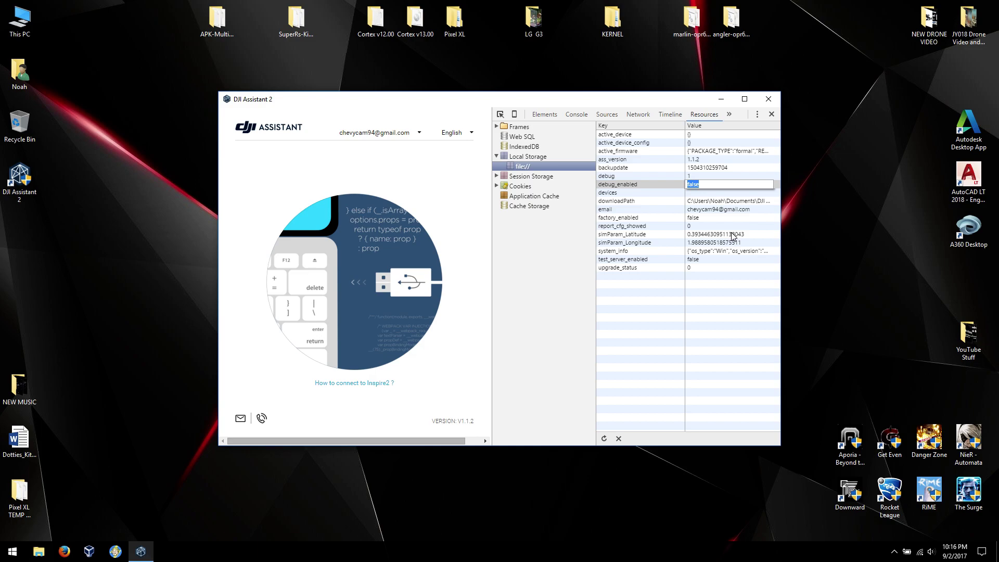
{"action": "type", "text": "true"}
{"action": "key", "text": "Return"}
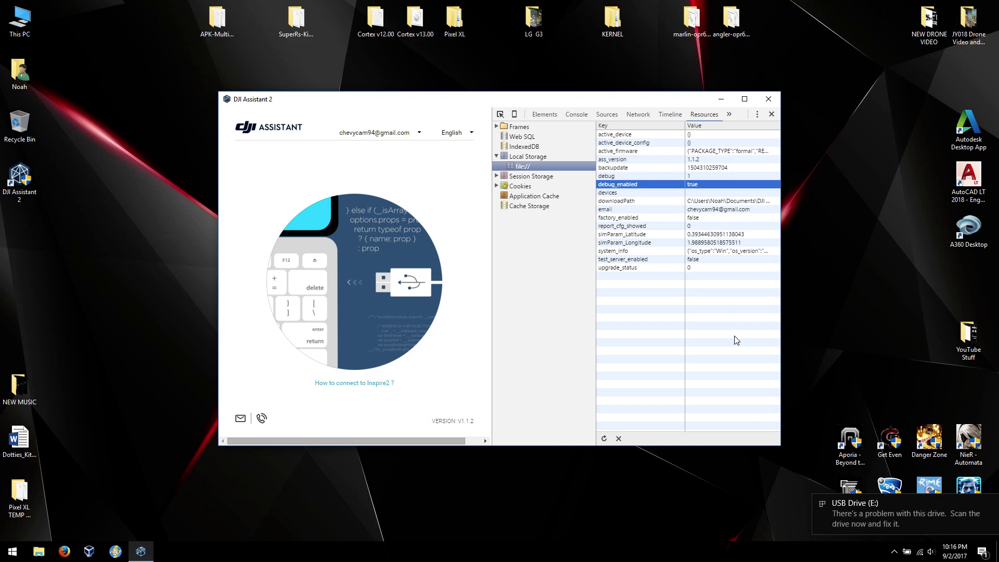
- Dismiss the USB drive notification and close the DevTools panel
{"action": "left_click", "coordinate": [991, 503]}
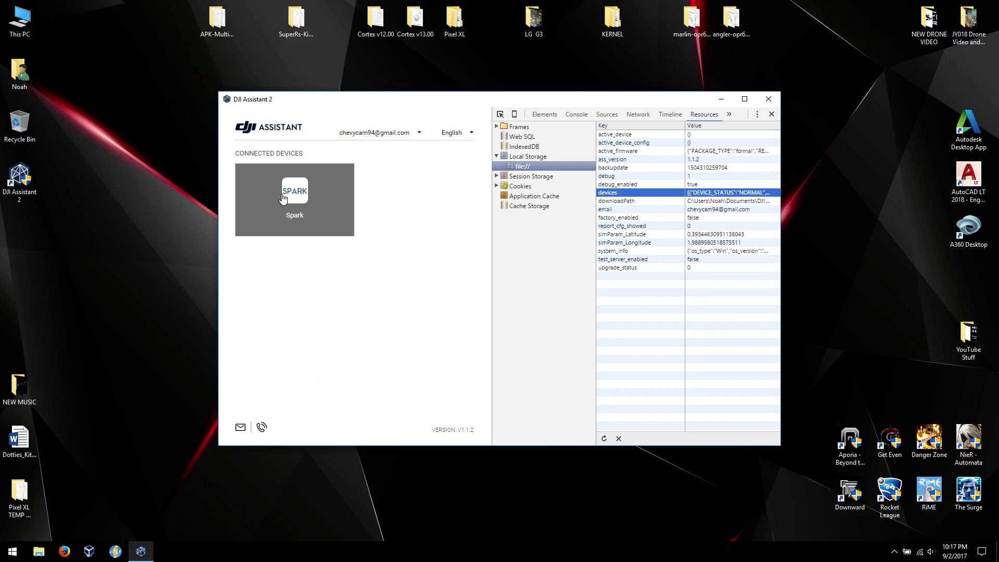
{"action": "left_click", "coordinate": [772, 115]}
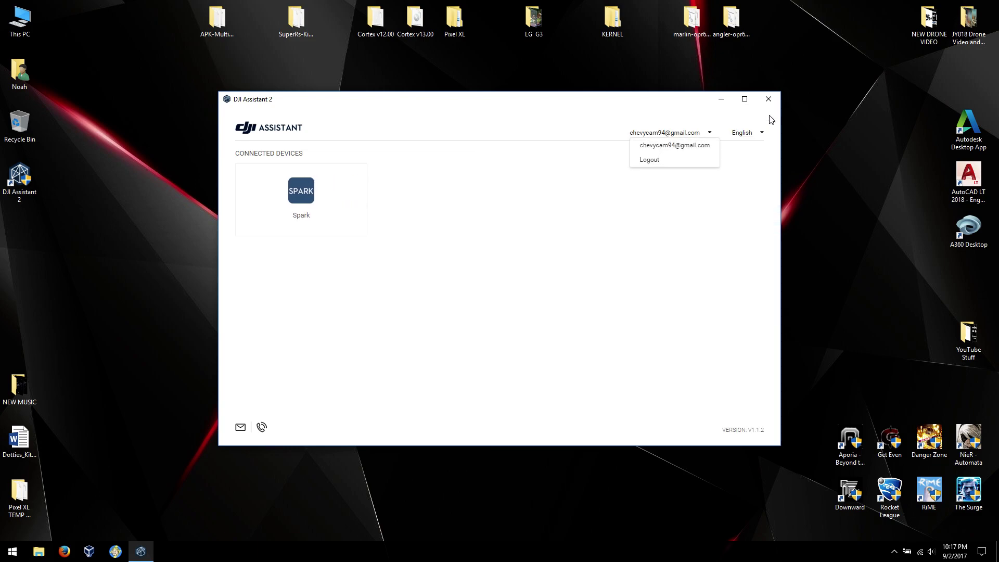
- Maximize the window, open the connected Spark, and go to its Data Upload page
{"action": "left_click", "coordinate": [744, 100]}
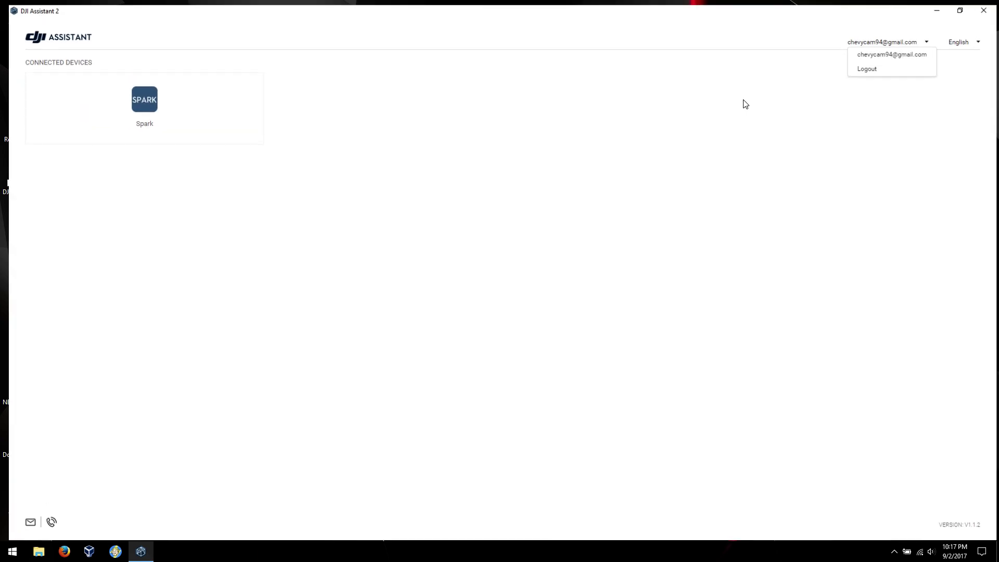
{"action": "left_click", "coordinate": [144, 114]}
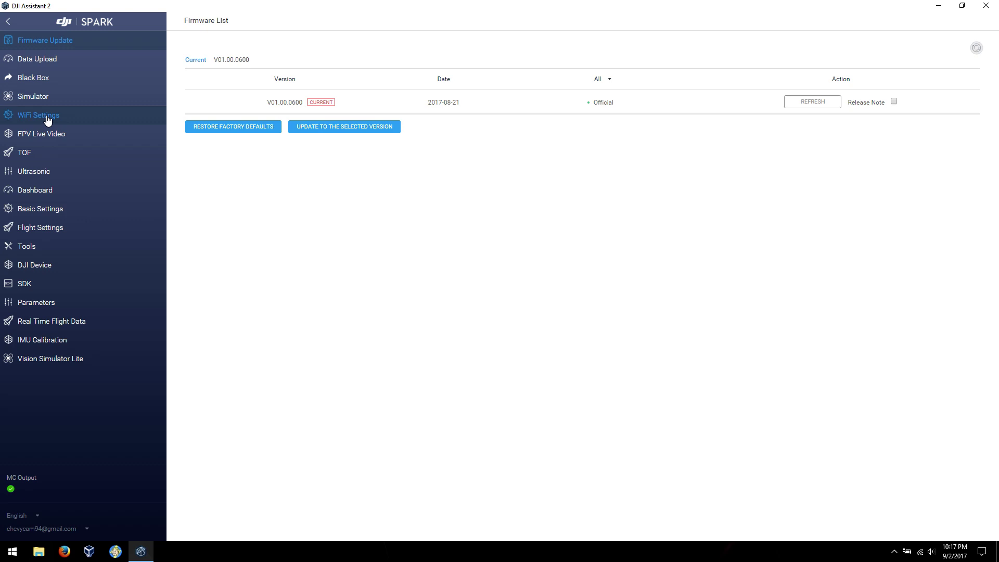
{"action": "left_click", "coordinate": [53, 61]}
- Browse the Spark's Black Box, Simulator, WiFi Settings, Ultrasonic and Dashboard pages
{"action": "left_click", "coordinate": [52, 79]}
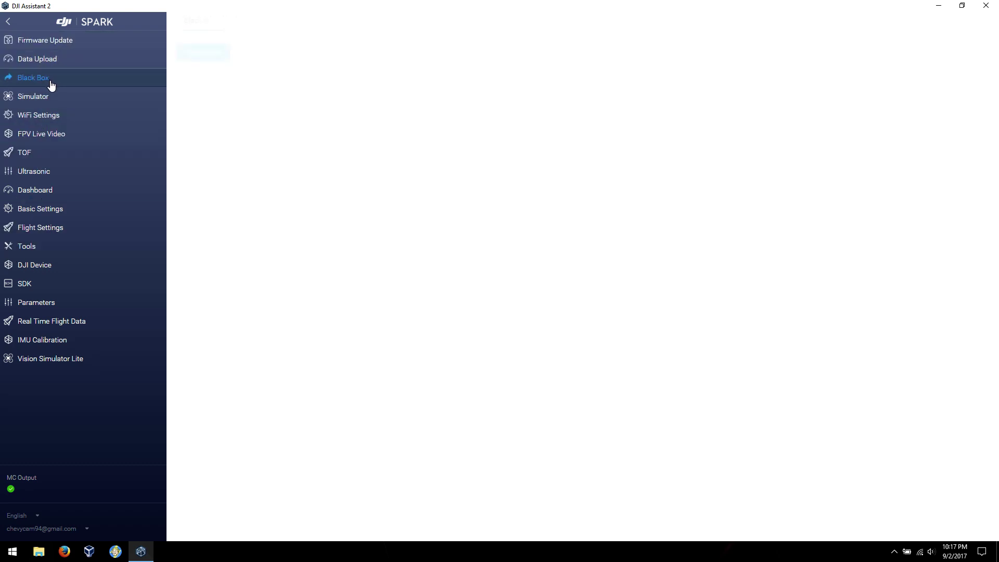
{"action": "left_click", "coordinate": [49, 99]}
{"action": "left_click", "coordinate": [50, 114]}
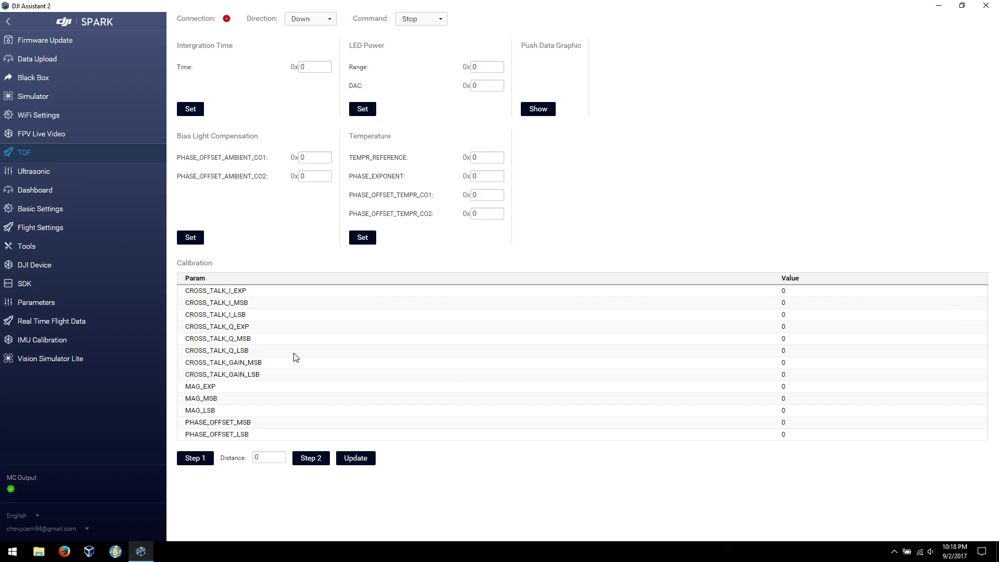
{"action": "left_click", "coordinate": [74, 174]}
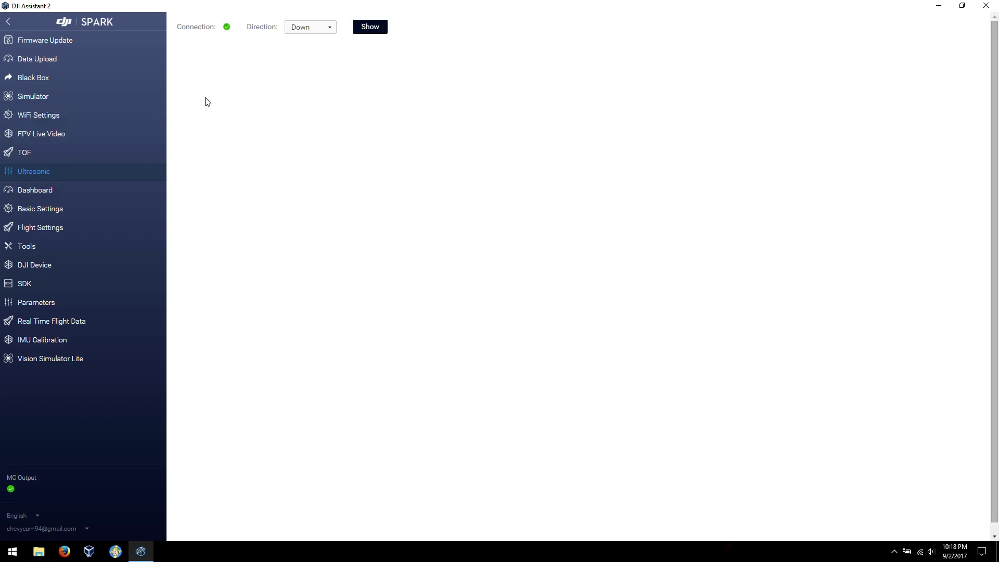
{"action": "left_click", "coordinate": [81, 193]}
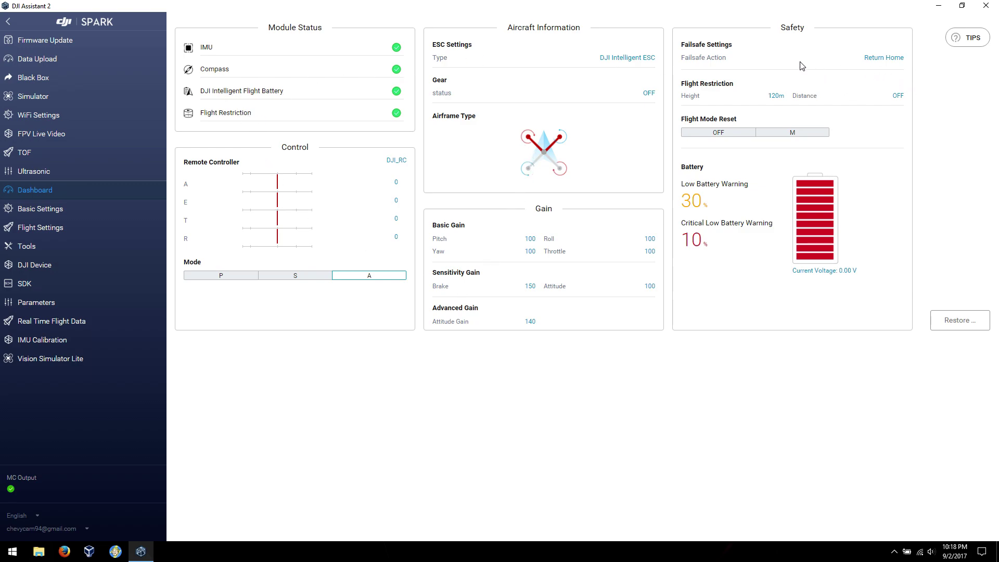
- Switch between Dashboard and Basic Settings, ending on the Airframe tab's M1–M4 layout
{"action": "left_click", "coordinate": [44, 211]}
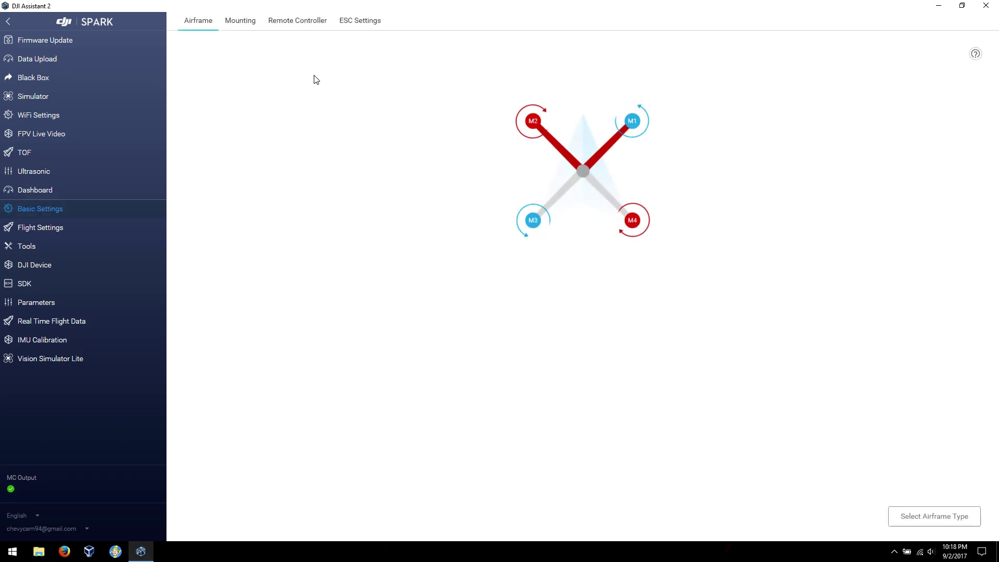
{"action": "left_click", "coordinate": [30, 192]}
{"action": "left_click", "coordinate": [46, 212]}
{"action": "left_click", "coordinate": [47, 194]}
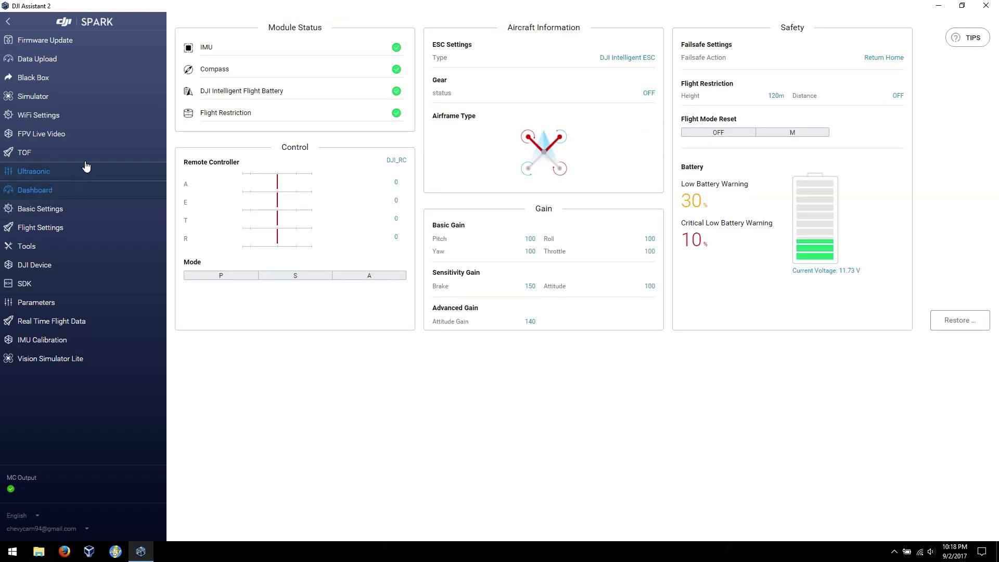
{"action": "left_click", "coordinate": [57, 210]}
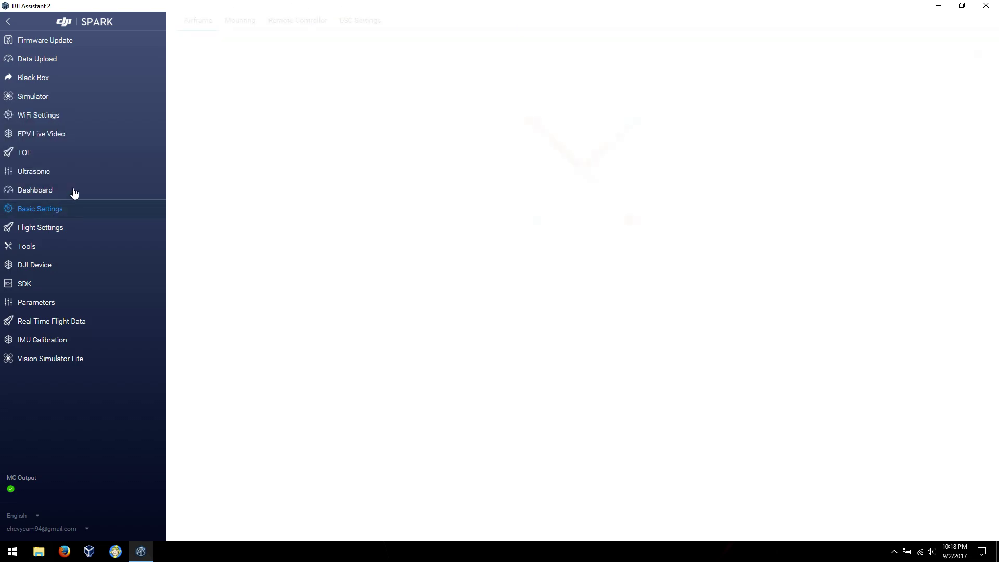
- View the Mounting, Remote Controller and ESC tabs, then open and cancel Select Airframe Type
{"action": "left_click", "coordinate": [241, 29]}
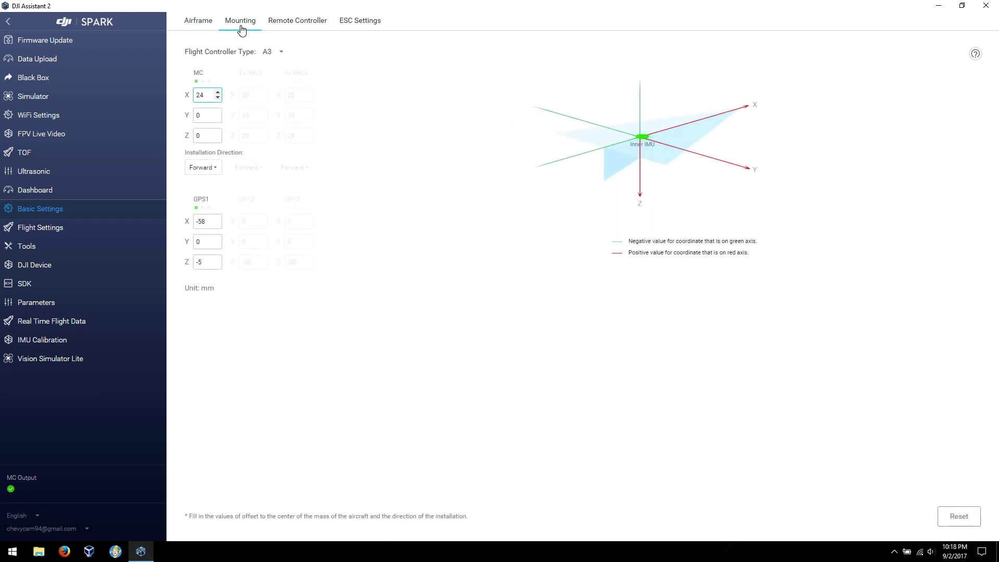
{"action": "left_click", "coordinate": [295, 23]}
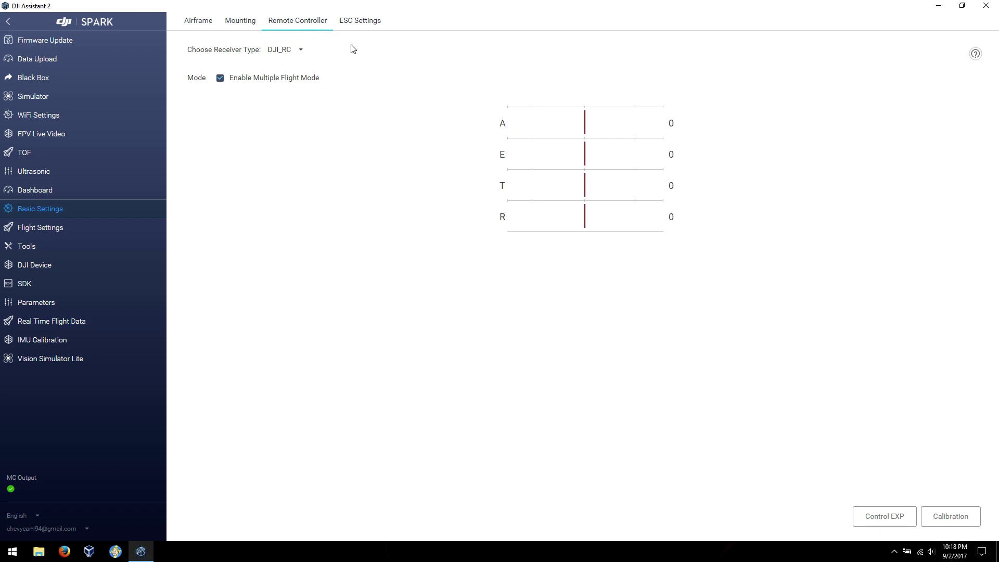
{"action": "left_click", "coordinate": [356, 19]}
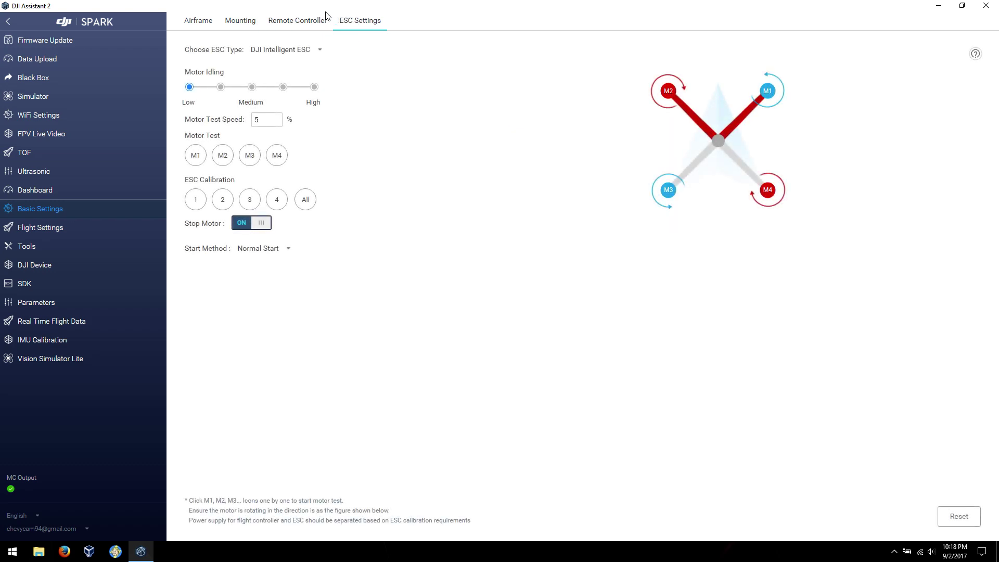
{"action": "left_click", "coordinate": [201, 24]}
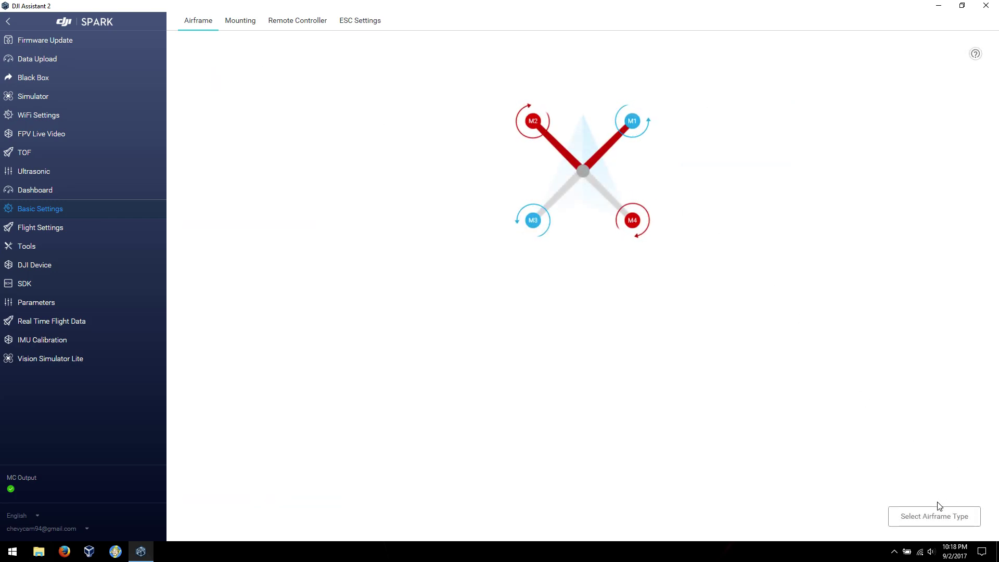
{"action": "left_click", "coordinate": [935, 516]}
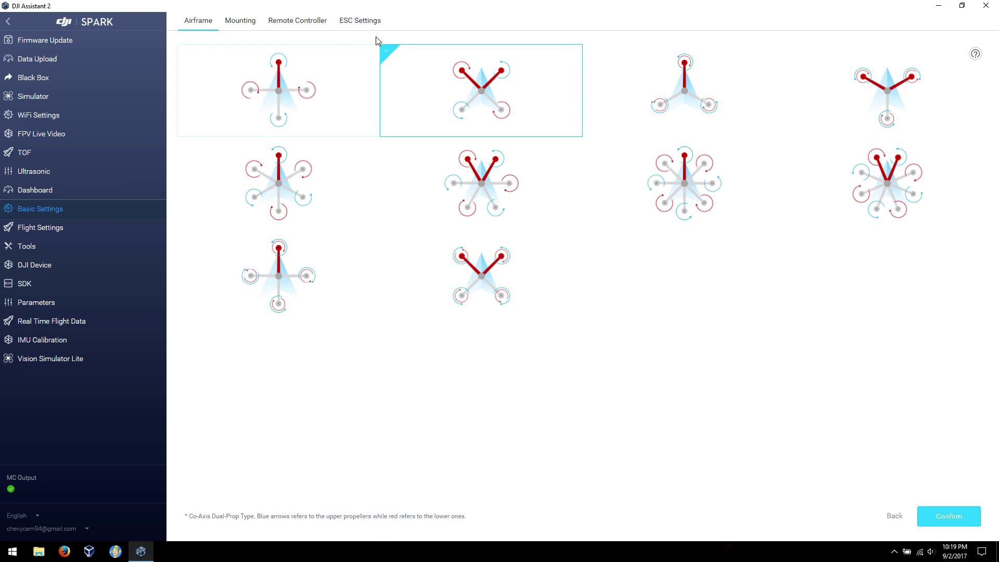
{"action": "left_click", "coordinate": [893, 520]}
- In Flight Settings' Failsafe tab, review the Failsafe Action choices unchanged and check the 30 m Return Home altitude
{"action": "left_click", "coordinate": [39, 231]}
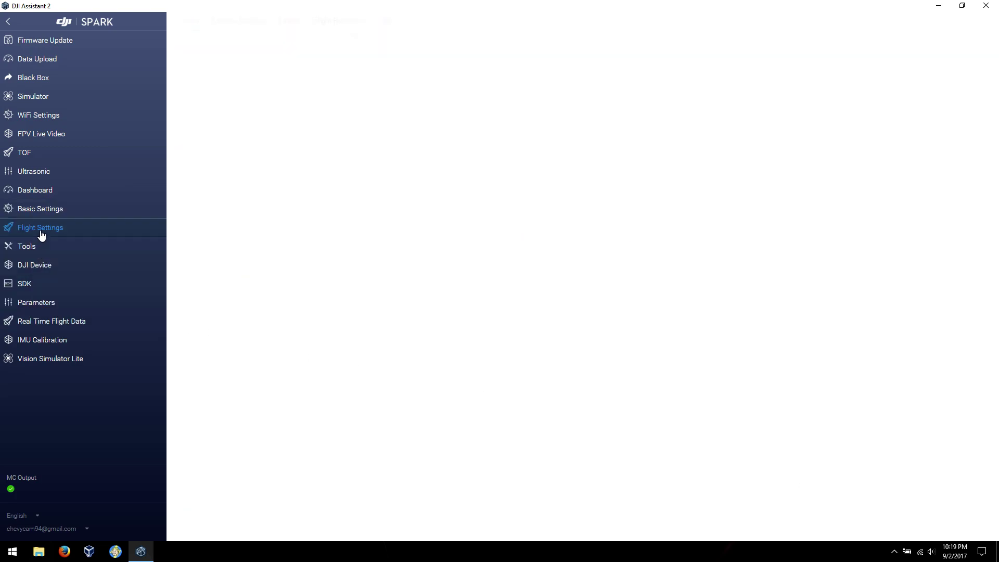
{"action": "left_click", "coordinate": [253, 21]}
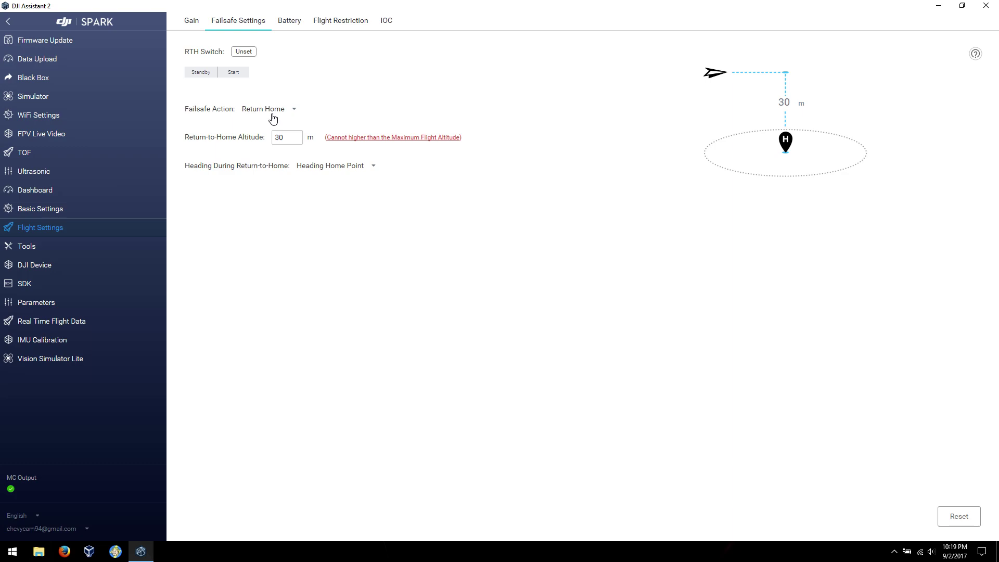
{"action": "left_click", "coordinate": [273, 118]}
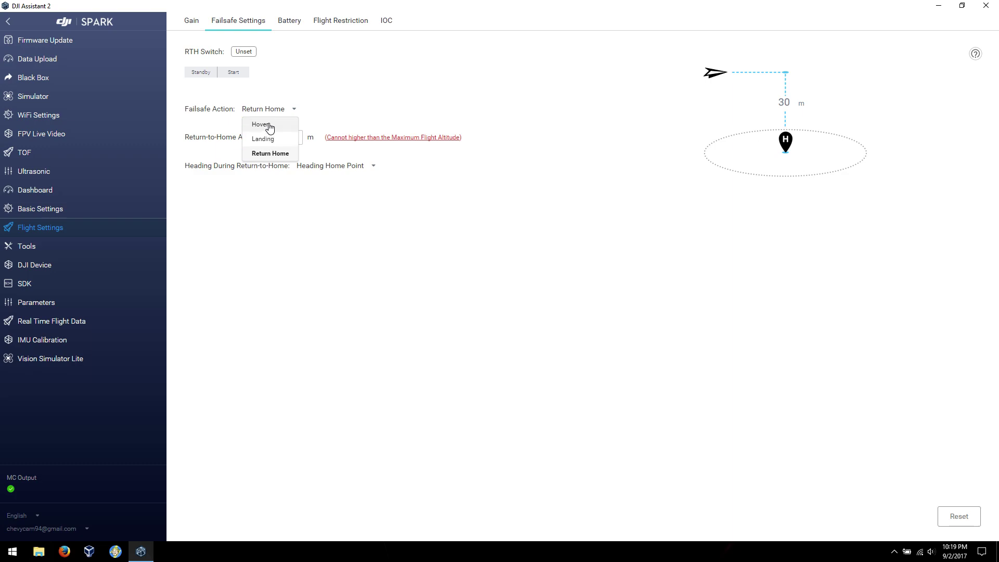
{"action": "left_click", "coordinate": [237, 200]}
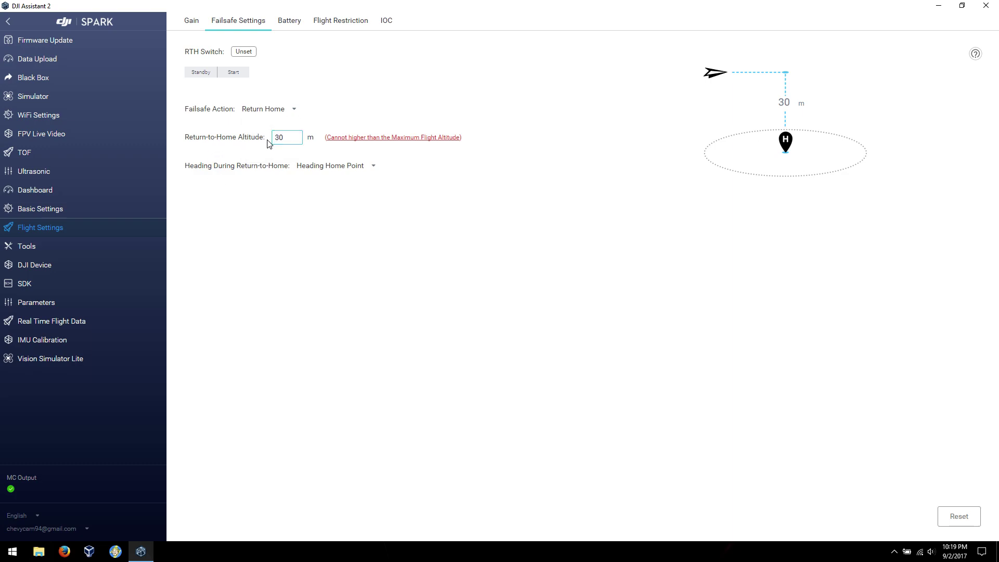
{"action": "left_click", "coordinate": [285, 145]}
- Review the Battery tab's low, critical and battery-type choices without changes, then go to Flight Restriction
{"action": "left_click", "coordinate": [299, 24]}
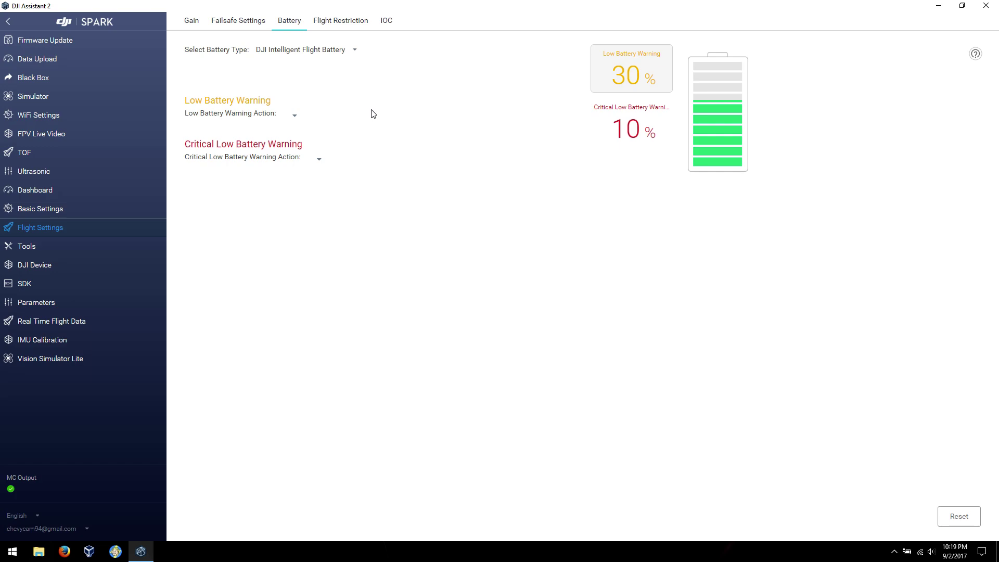
{"action": "left_click", "coordinate": [293, 120]}
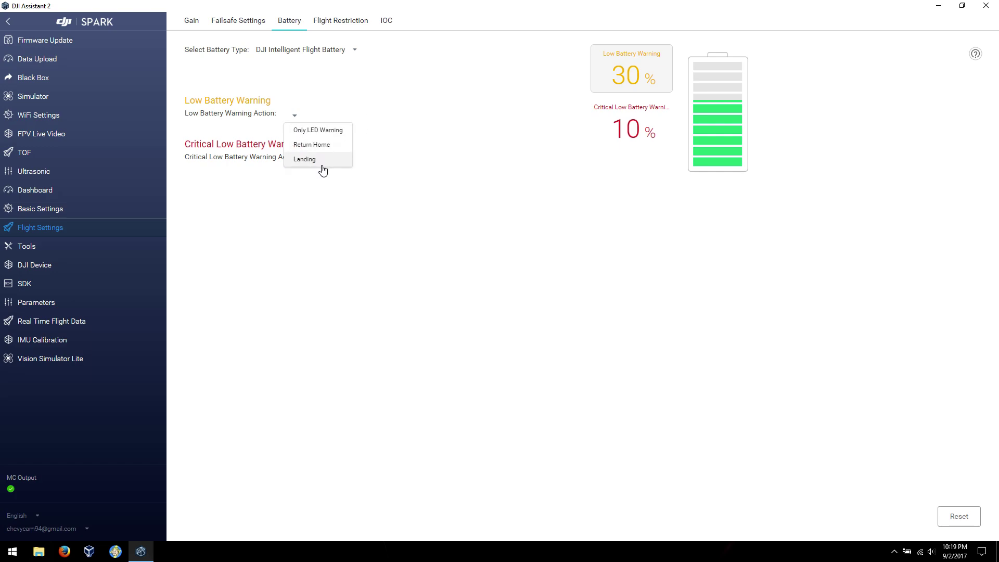
{"action": "left_click", "coordinate": [322, 145]}
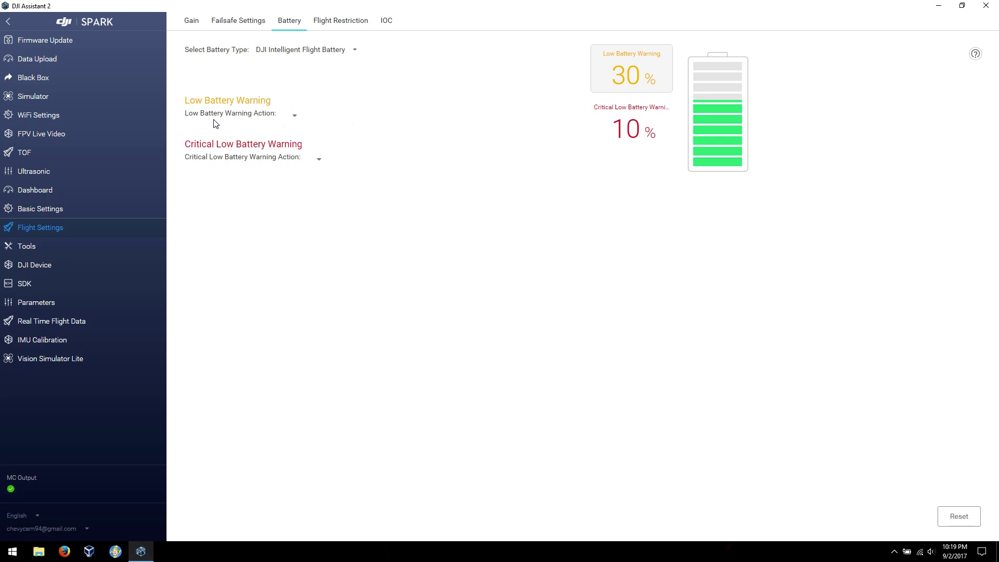
{"action": "left_click", "coordinate": [290, 119]}
{"action": "left_click", "coordinate": [314, 192]}
{"action": "left_click", "coordinate": [316, 162]}
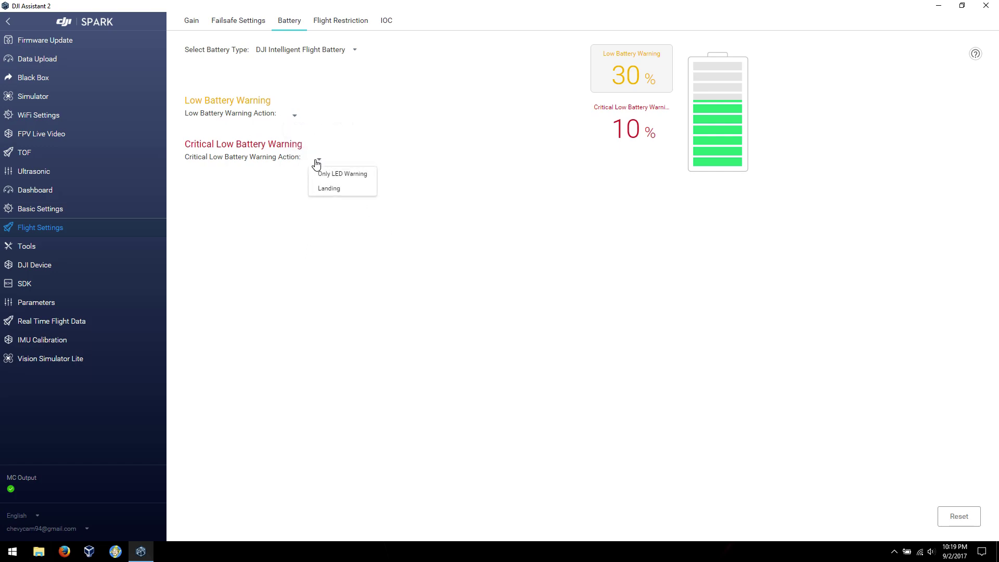
{"action": "left_click", "coordinate": [291, 204]}
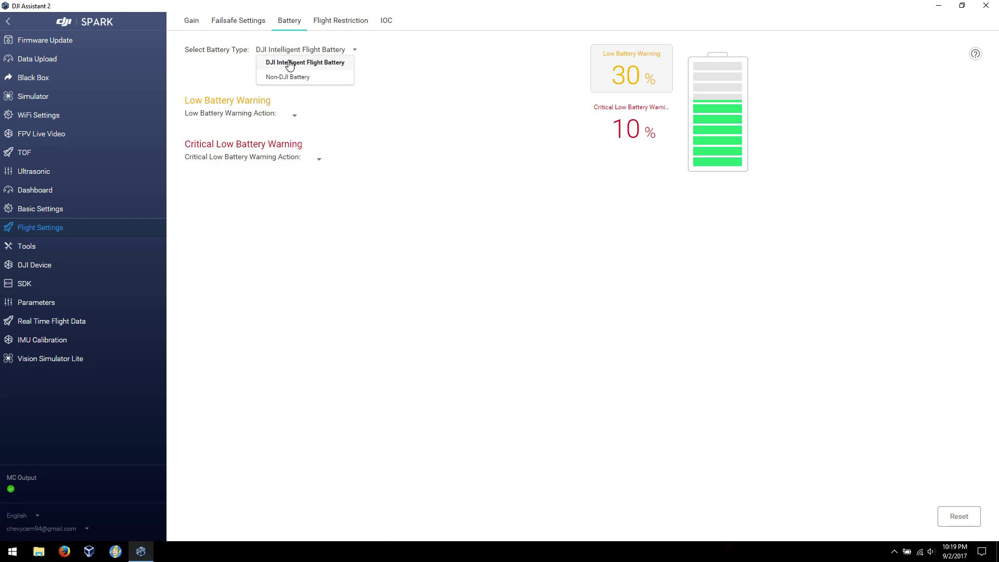
{"action": "left_click", "coordinate": [433, 244]}
{"action": "left_click", "coordinate": [333, 26]}
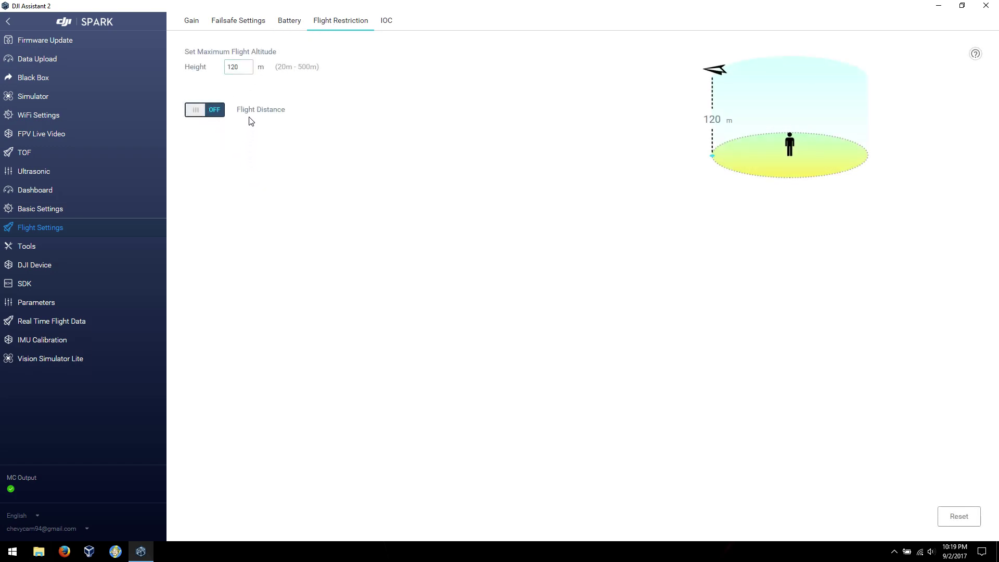
- Check the IOC tab's Home Lock and Course Lock settings, then move to the Tools pages
{"action": "left_click", "coordinate": [386, 20]}
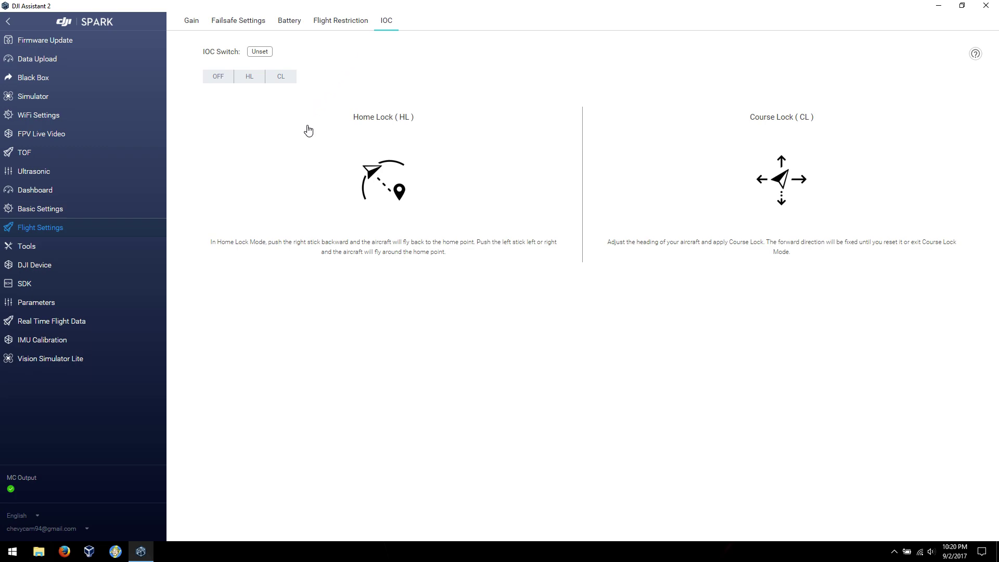
{"action": "left_click", "coordinate": [49, 247]}
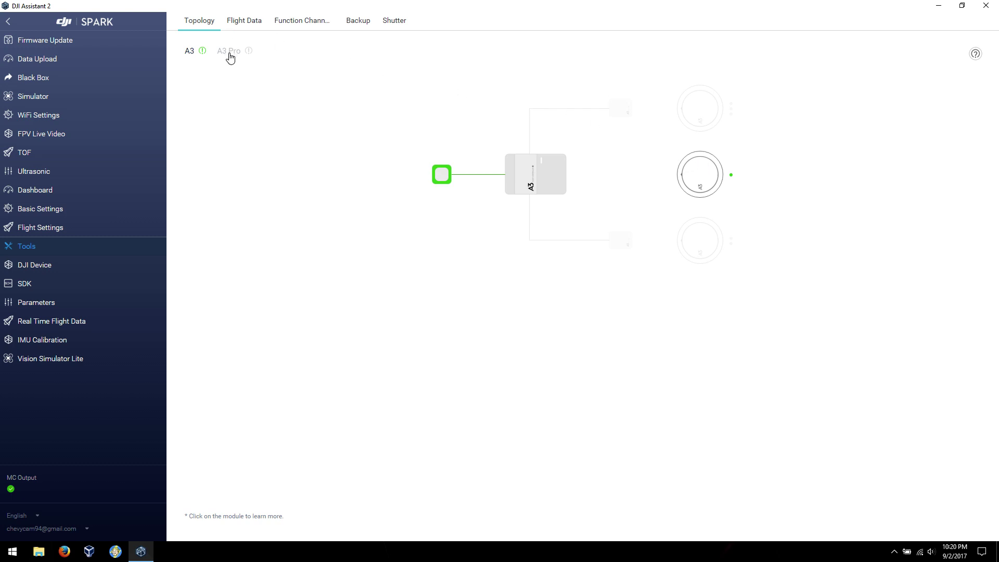
- Browse the Flight Data, Function Channel, Backup and Restore, and Shutter tabs, then the DJI Device page
{"action": "left_click", "coordinate": [244, 24]}
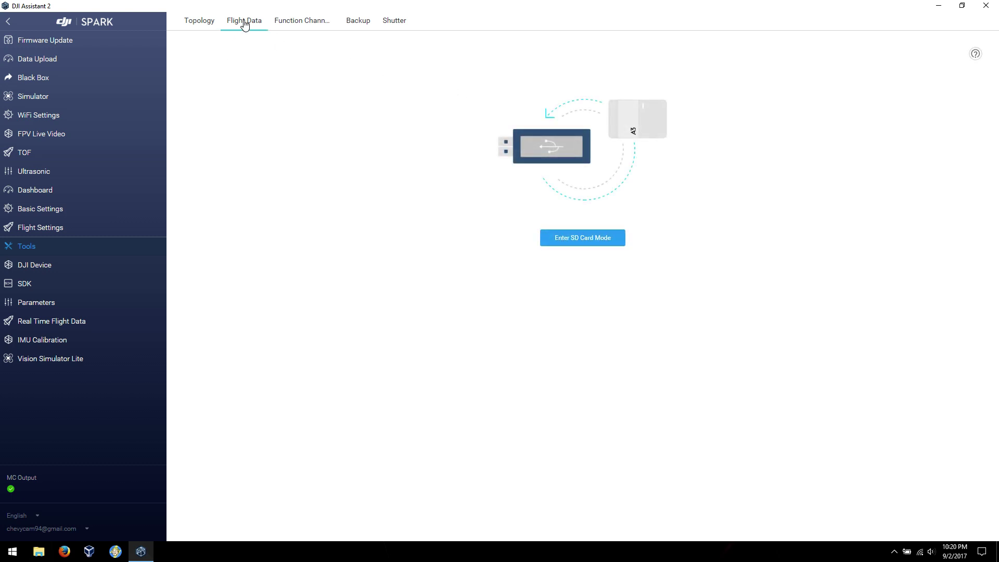
{"action": "left_click", "coordinate": [279, 24]}
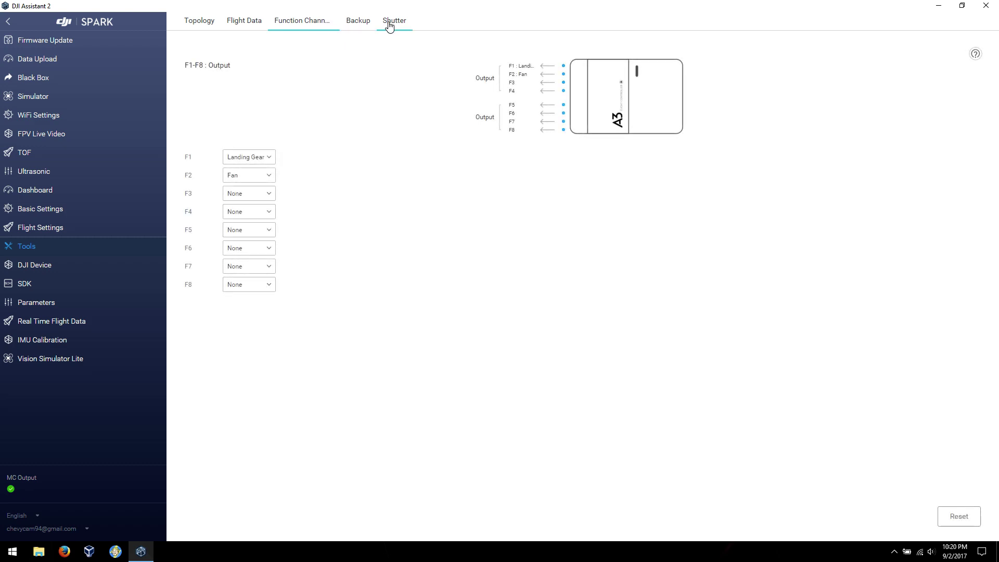
{"action": "left_click", "coordinate": [353, 29]}
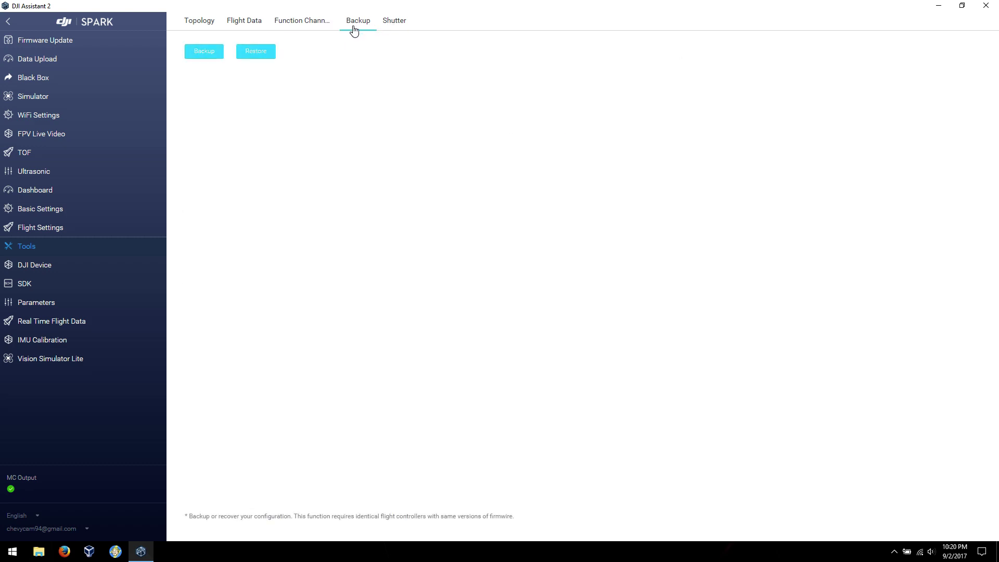
{"action": "left_click", "coordinate": [407, 27]}
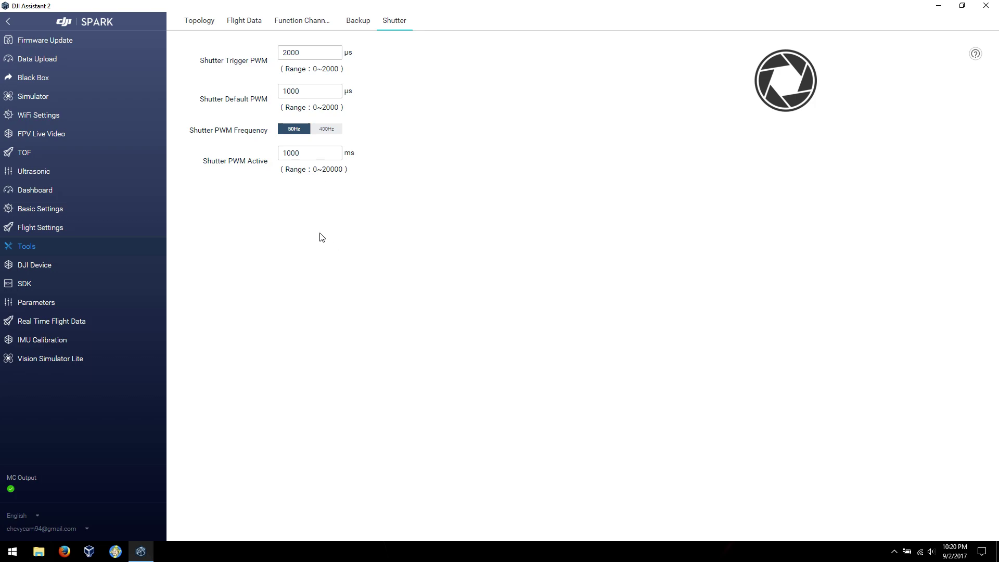
{"action": "left_click", "coordinate": [302, 153]}
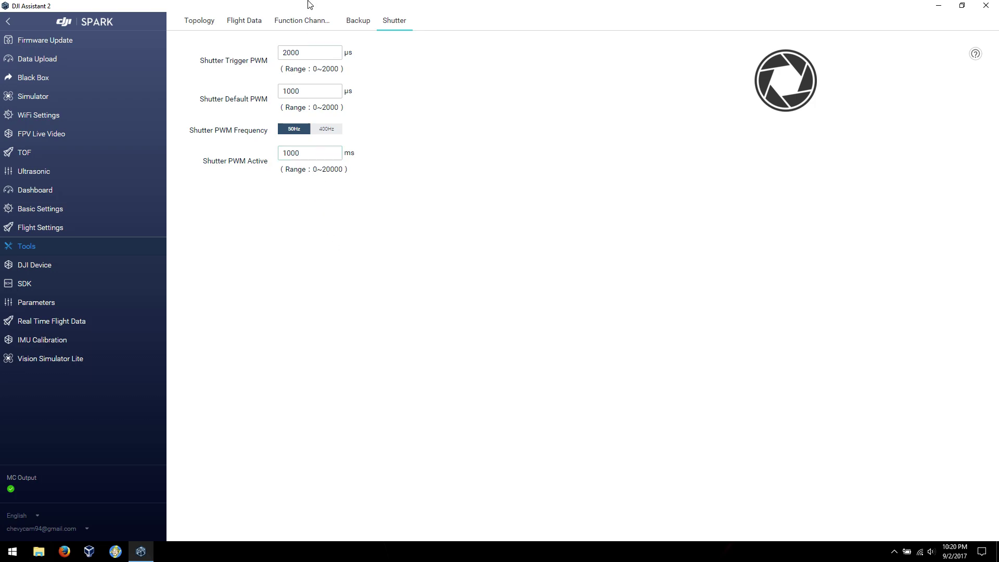
{"action": "left_click", "coordinate": [44, 272]}
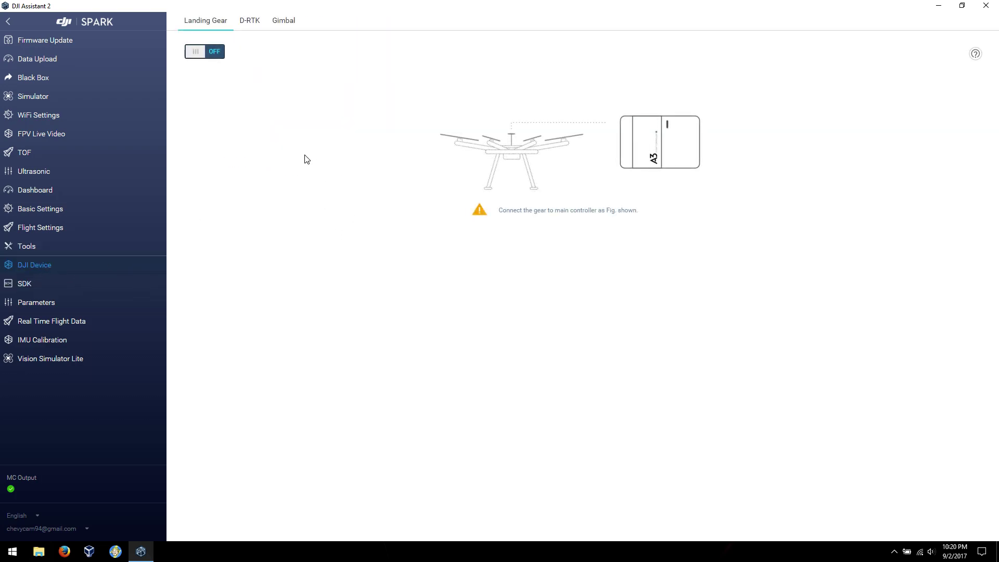
- View the D-RTK page and the Gimbal control types LB2 and SBUS, leaving LB2 selected
{"action": "left_click", "coordinate": [254, 27]}
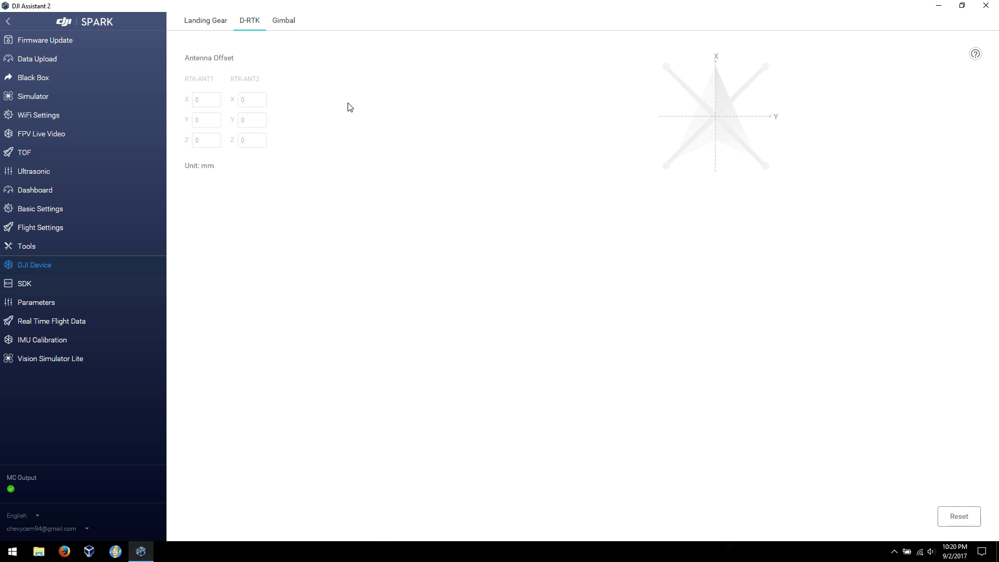
{"action": "left_click", "coordinate": [289, 22]}
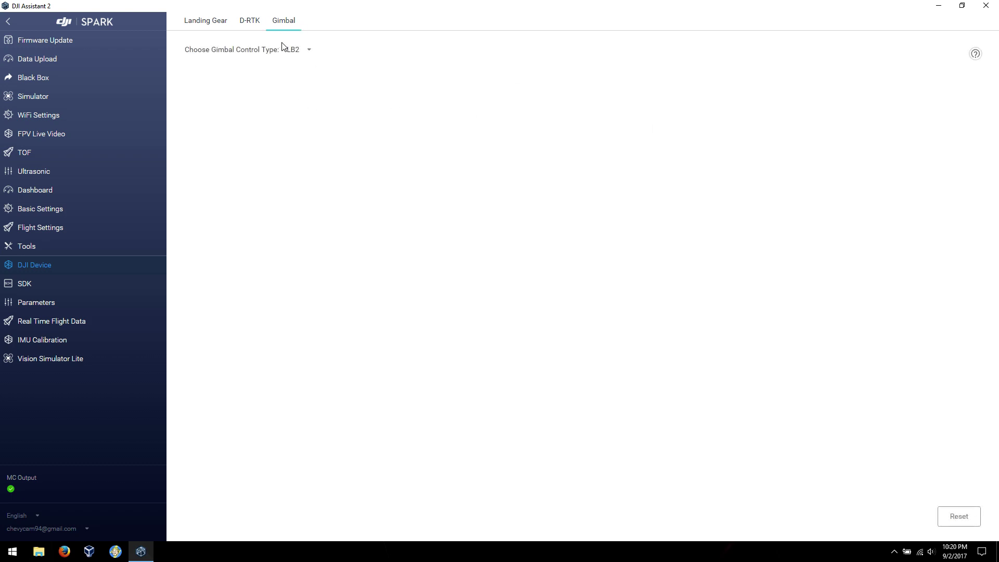
{"action": "left_click", "coordinate": [292, 51]}
{"action": "left_click", "coordinate": [70, 288]}
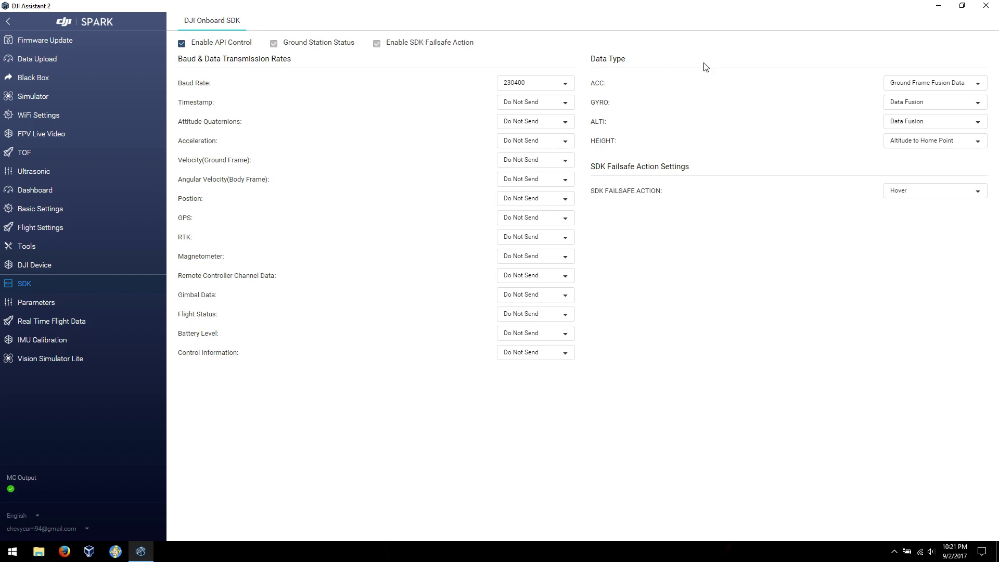
- Check the SDK failsafe action choices, keeping Hover, then open the Parameters list
{"action": "left_click", "coordinate": [915, 194]}
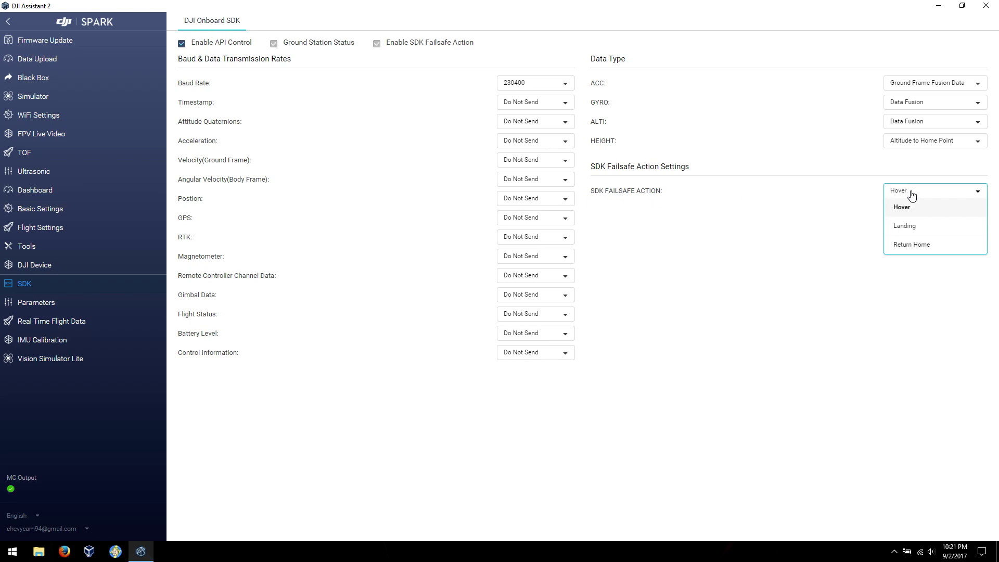
{"action": "left_click", "coordinate": [677, 293]}
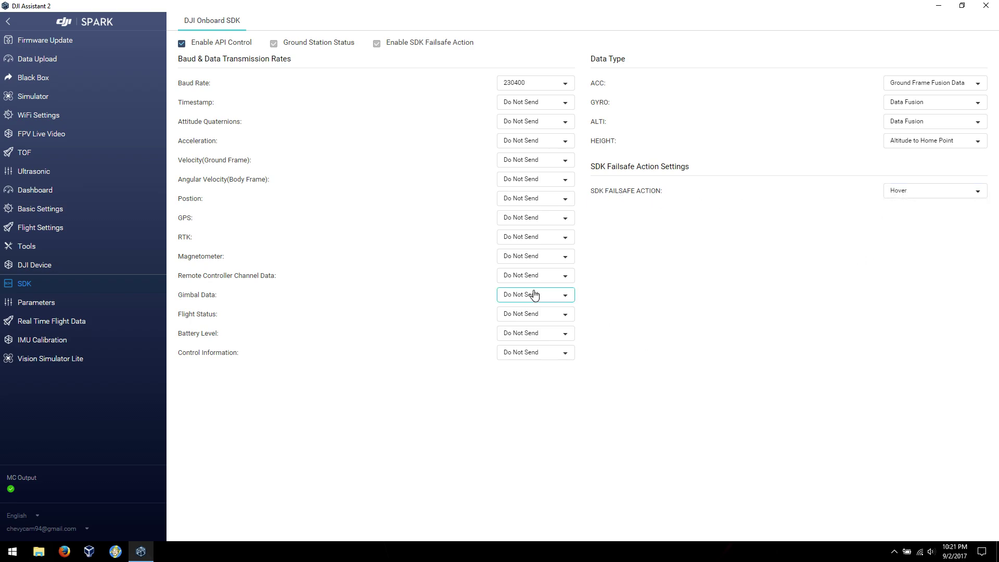
{"action": "left_click", "coordinate": [23, 305]}
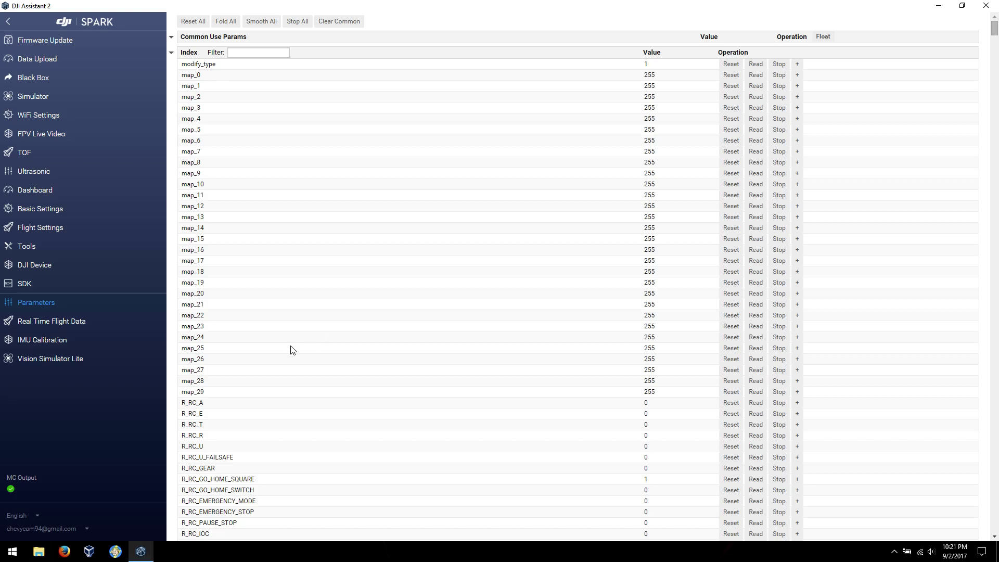
{"action": "mouse_move", "coordinate": [998, 45]}
{"action": "left_mouse_down"}
{"action": "mouse_move", "coordinate": [997, 536]}
{"action": "mouse_move", "coordinate": [995, 30]}
{"action": "left_mouse_up"}
{"action": "left_click_drag", "start_coordinate": [995, 36], "coordinate": [996, 267]}
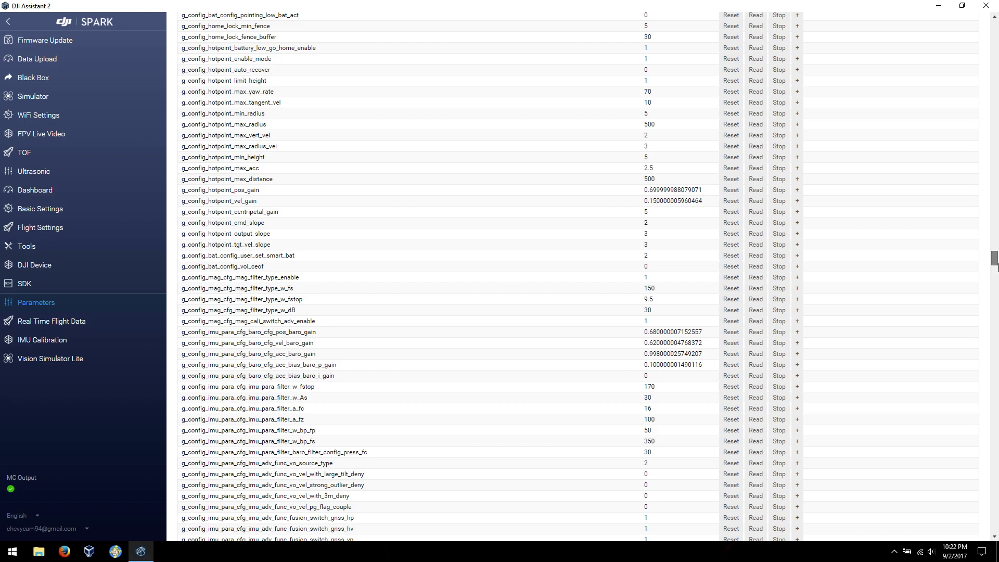
{"action": "left_click_drag", "start_coordinate": [996, 267], "coordinate": [996, 29]}
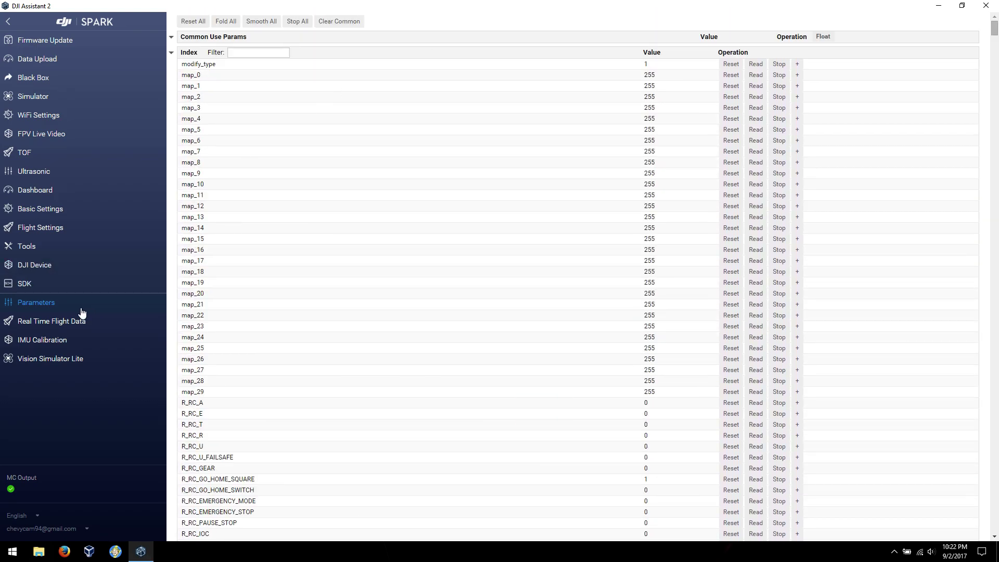
{"action": "left_click", "coordinate": [73, 325]}
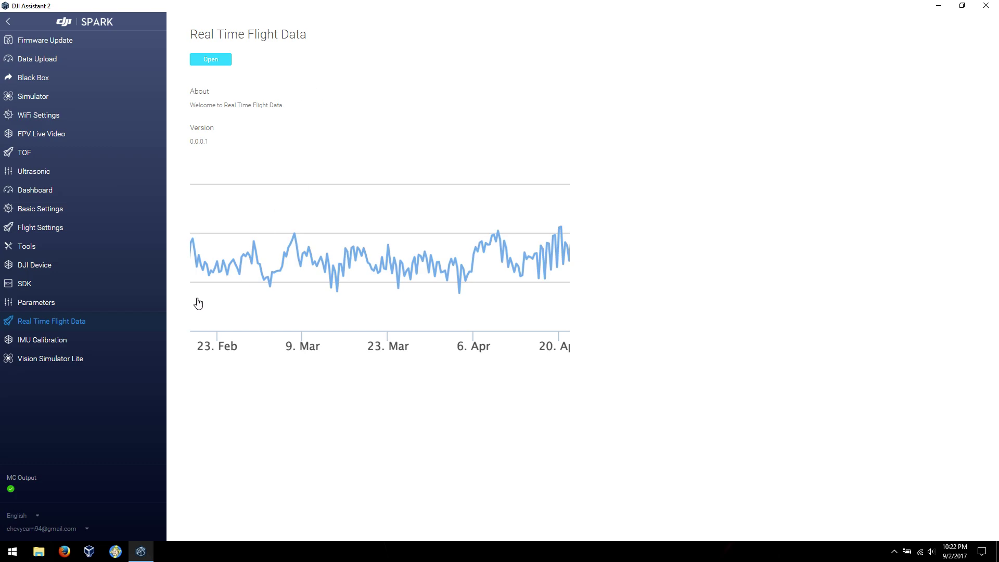
- Step through IMU Calibration and Vision Simulator Lite to the Spark's Simulator Lite page
{"action": "left_click", "coordinate": [47, 342]}
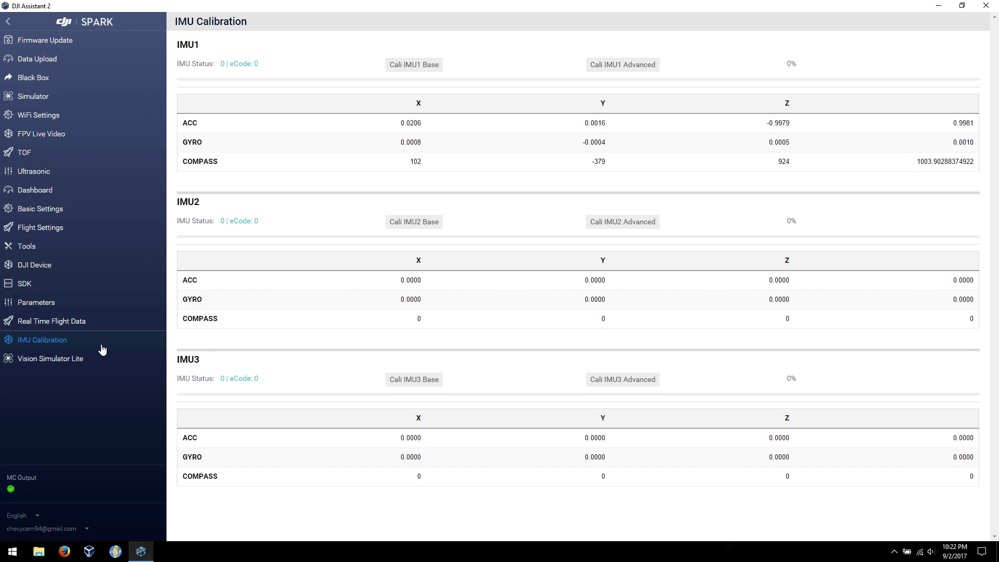
{"action": "left_click", "coordinate": [67, 365]}
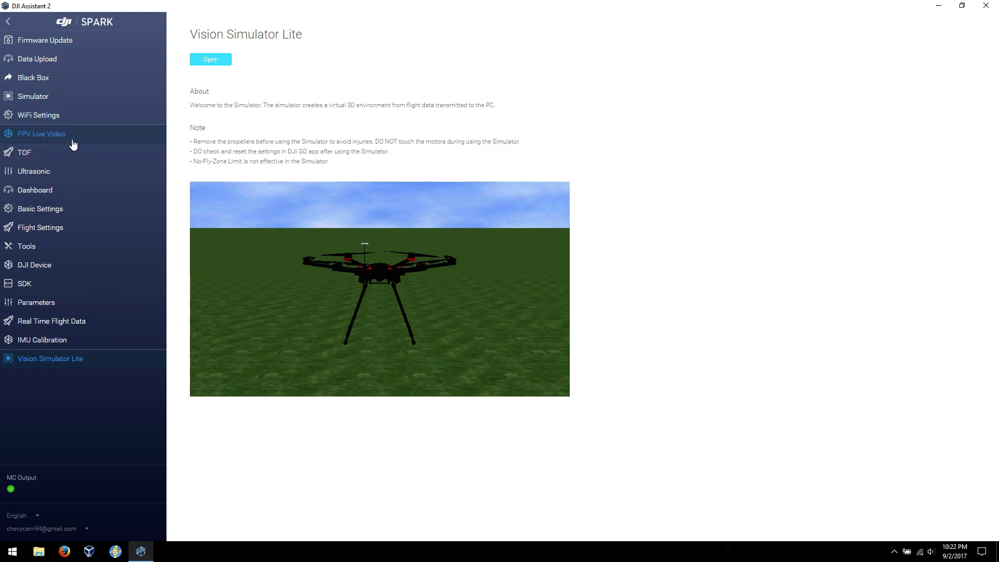
{"action": "left_click", "coordinate": [70, 97]}
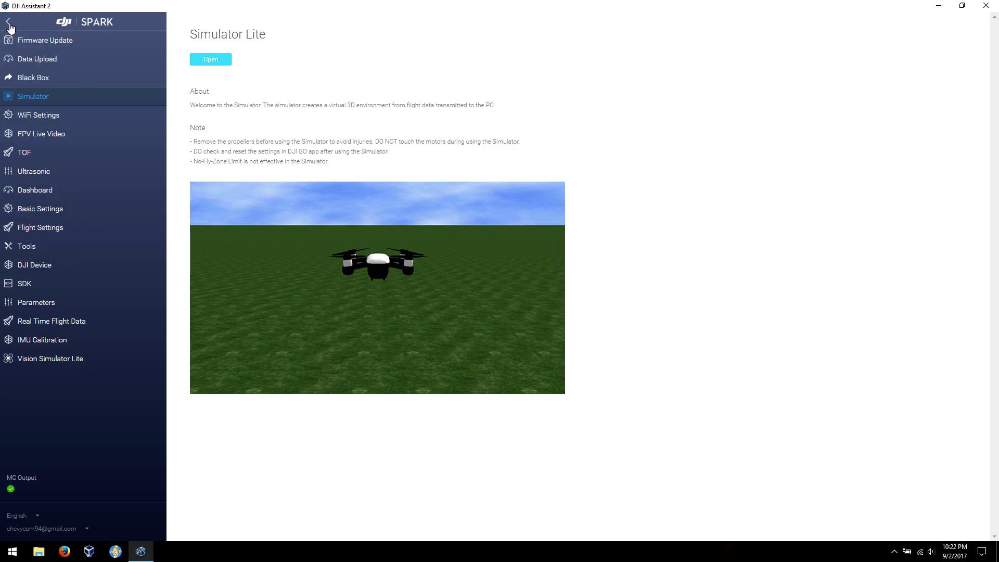
- Return to the device list and quit DJI Assistant 2, confirming Yes
{"action": "left_click", "coordinate": [9, 23]}
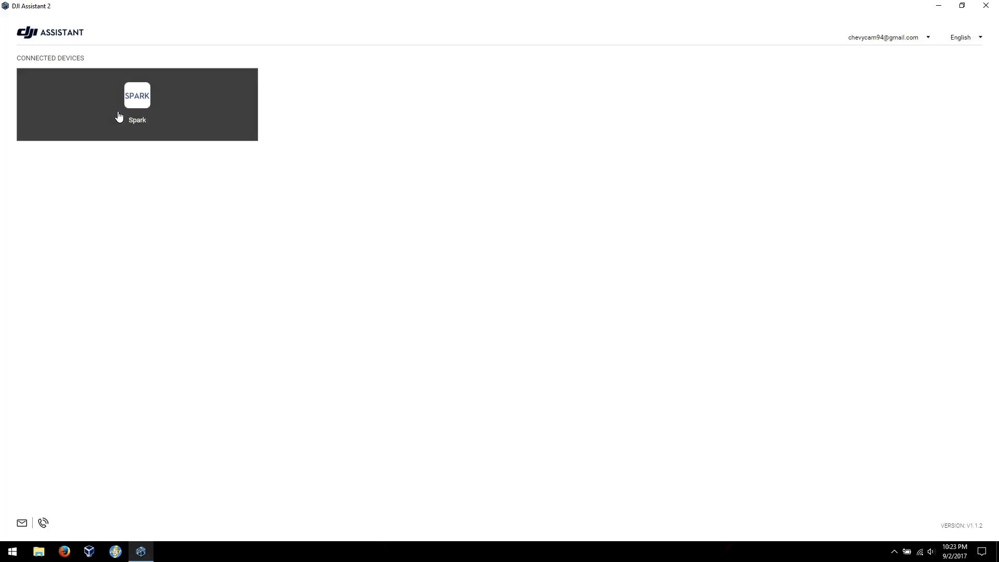
{"action": "left_click", "coordinate": [986, 6]}
{"action": "left_click", "coordinate": [540, 275]}
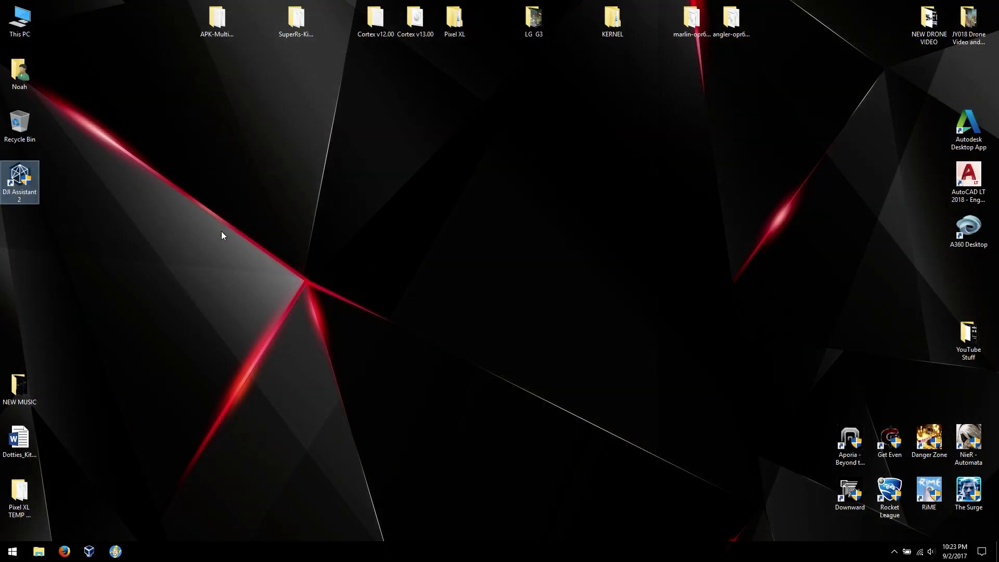
- Relaunch as administrator, inspect the debug and debug_enabled Local Storage entries, then quit again
{"action": "double_click", "coordinate": [27, 178]}
{"action": "left_click", "coordinate": [476, 345]}
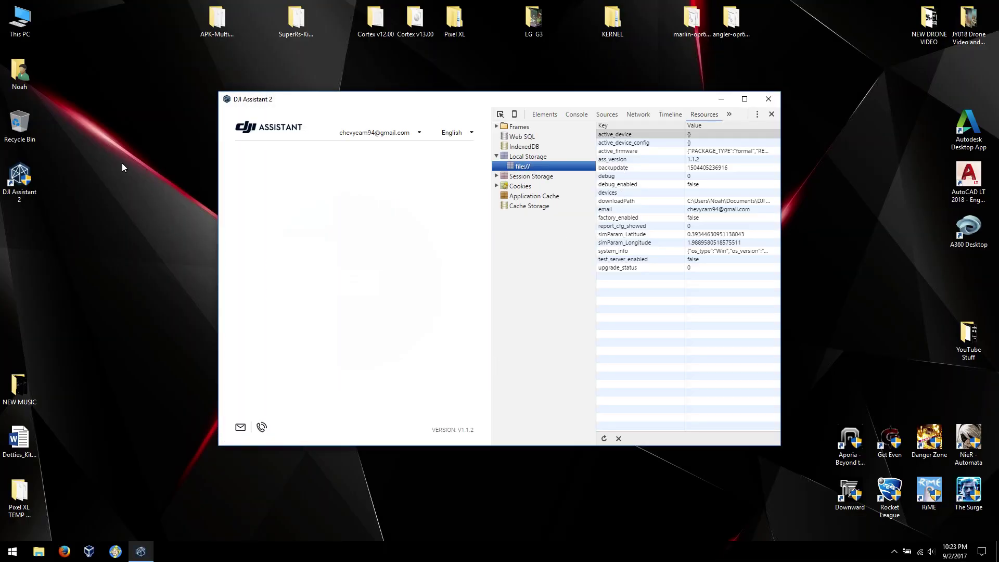
{"action": "left_click", "coordinate": [706, 177]}
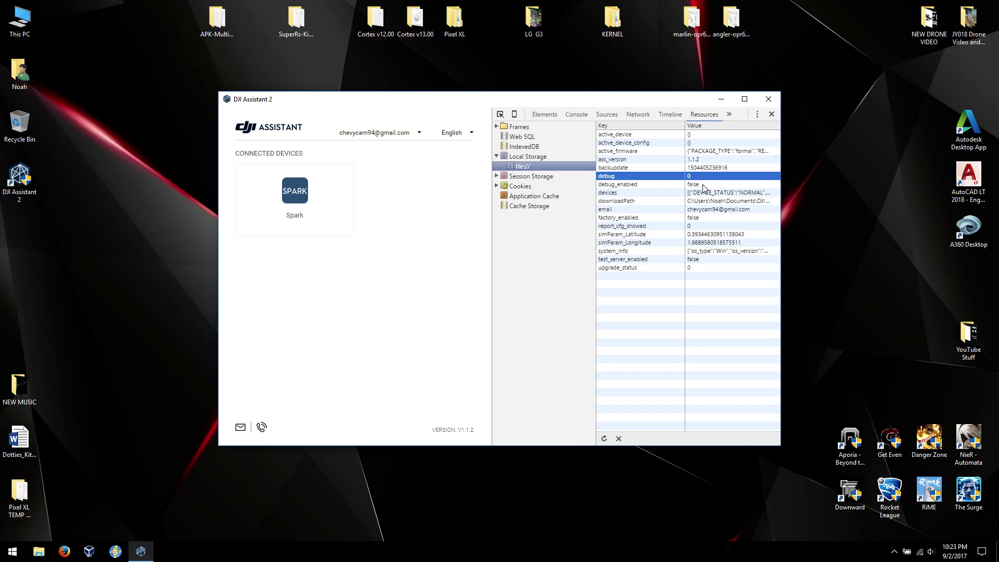
{"action": "left_click", "coordinate": [703, 185]}
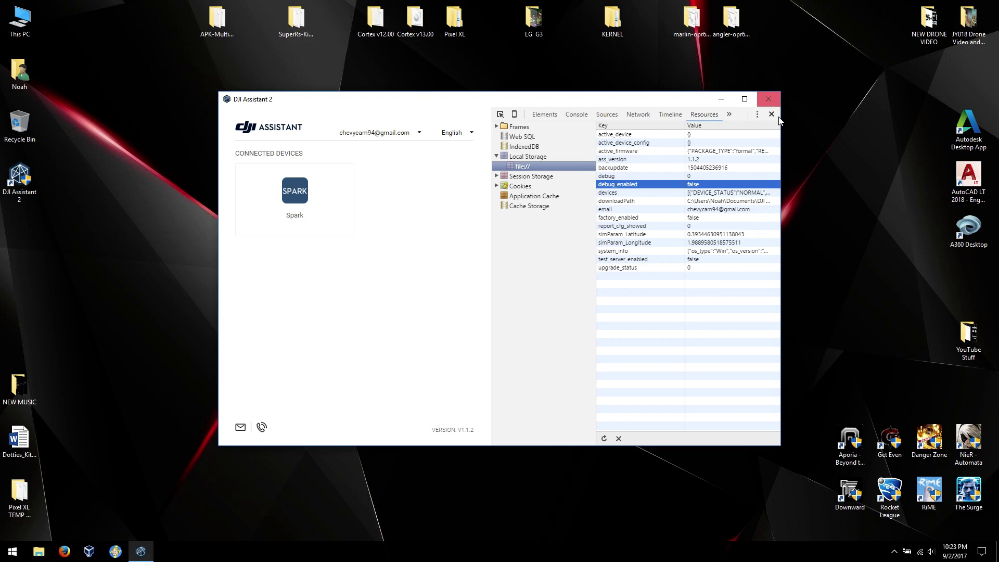
{"action": "left_click", "coordinate": [770, 101]}
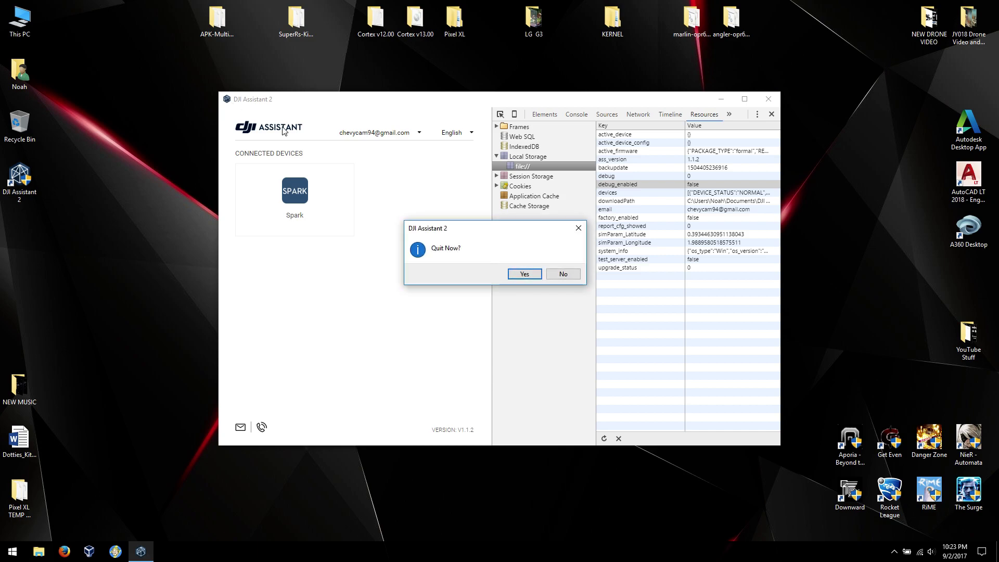
{"action": "left_click", "coordinate": [520, 273]}
- Browse to C:\Program Files (x86)\DJI Product\DJI Assistant 2\AppFiles and open main.js in Notepad++
{"action": "double_click", "coordinate": [15, 21]}
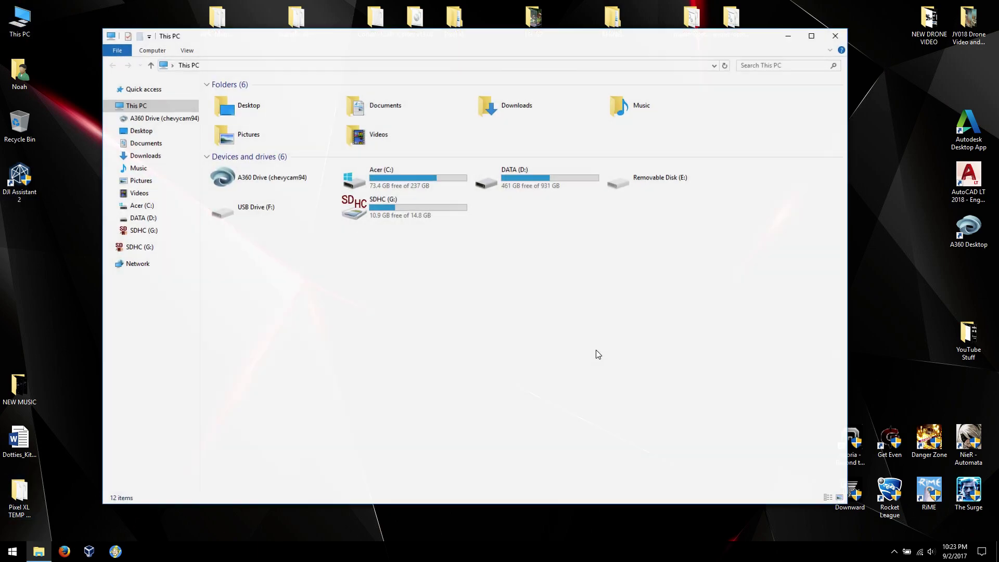
{"action": "double_click", "coordinate": [374, 174]}
{"action": "double_click", "coordinate": [287, 207]}
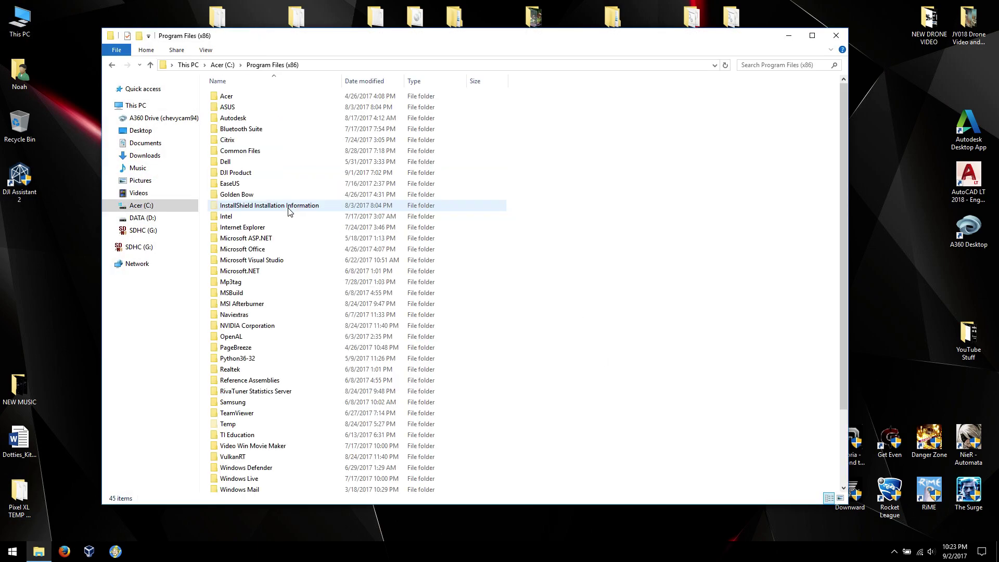
{"action": "double_click", "coordinate": [260, 173]}
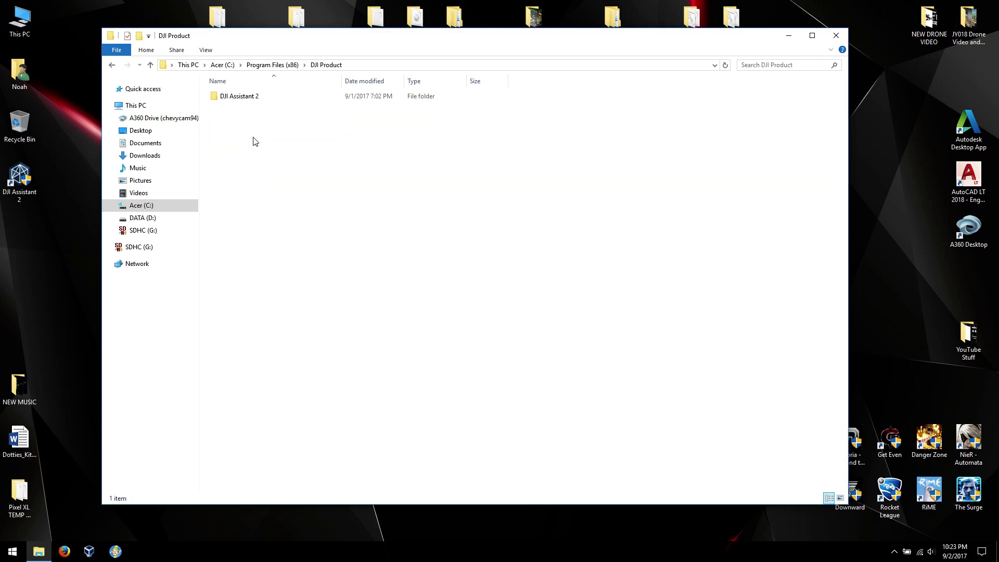
{"action": "double_click", "coordinate": [252, 97]}
{"action": "double_click", "coordinate": [252, 96]}
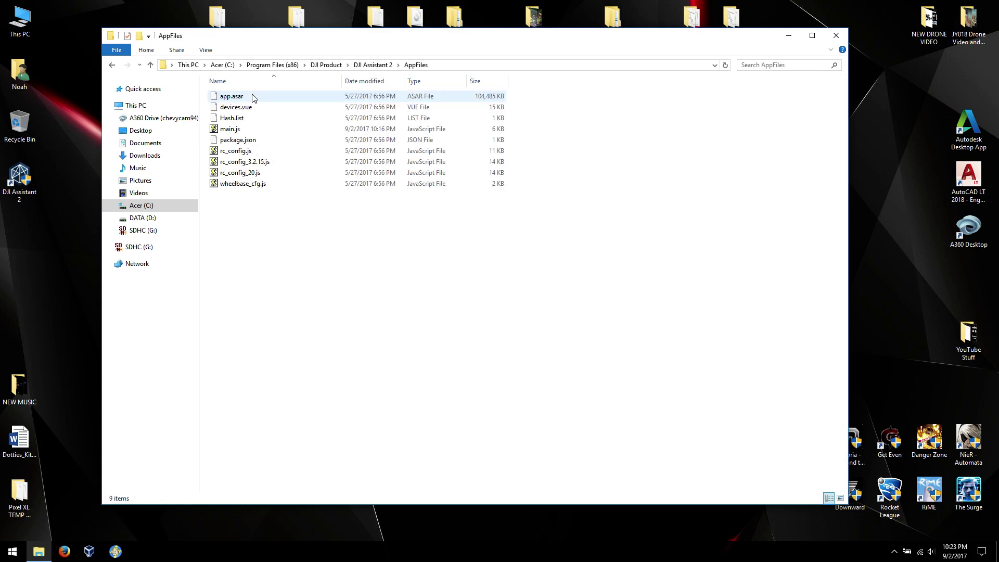
{"action": "right_click", "coordinate": [238, 129]}
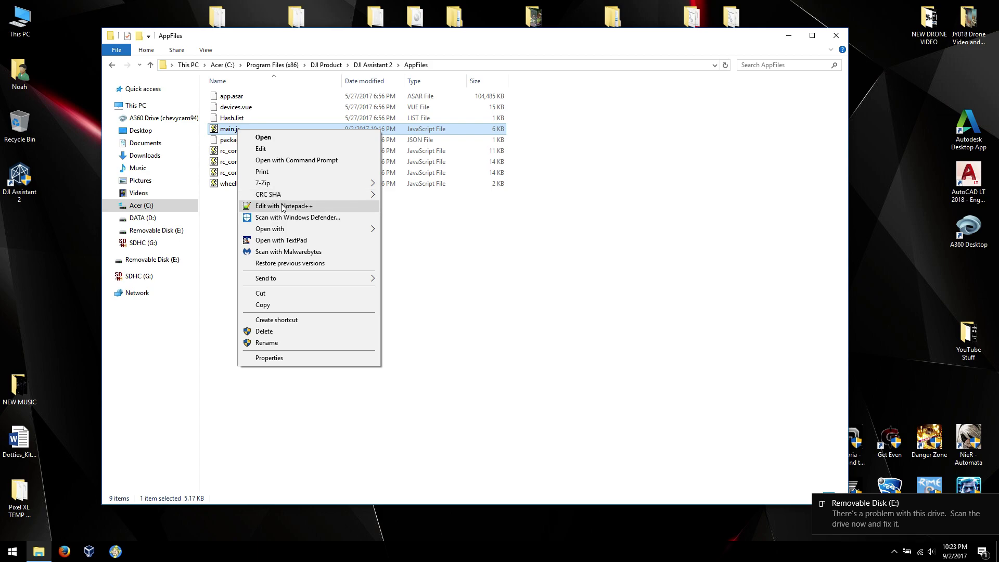
{"action": "left_click", "coordinate": [283, 206]}
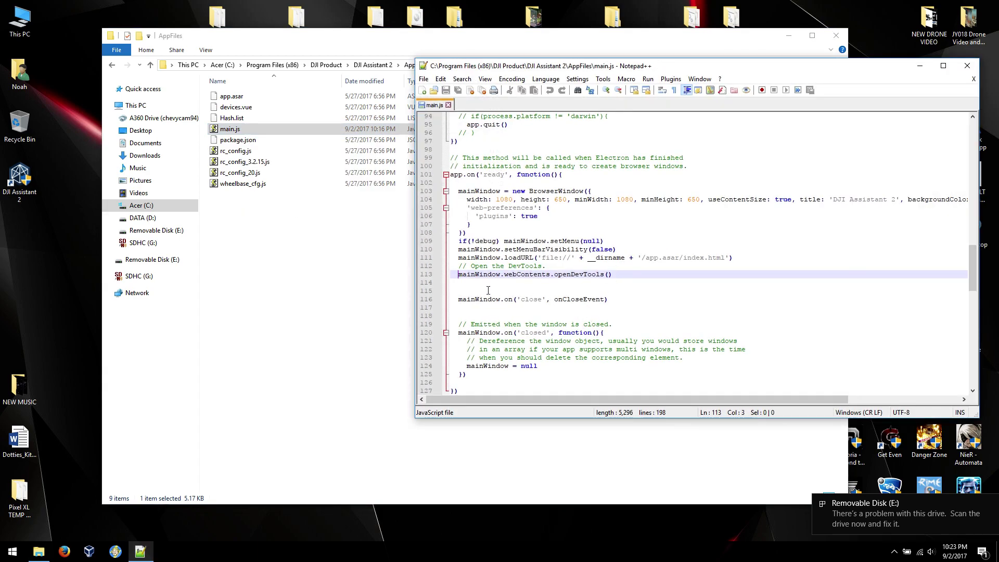
- Prefix the openDevTools() line with //, save main.js as administrator, then close Notepad++ and Explorer
{"action": "type", "text": "//"}
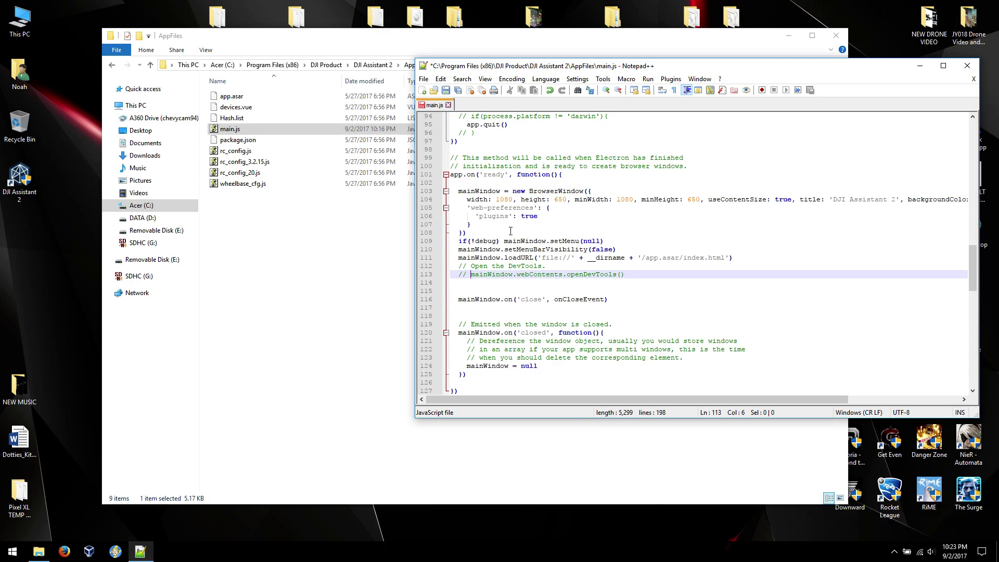
{"action": "left_click", "coordinate": [448, 91]}
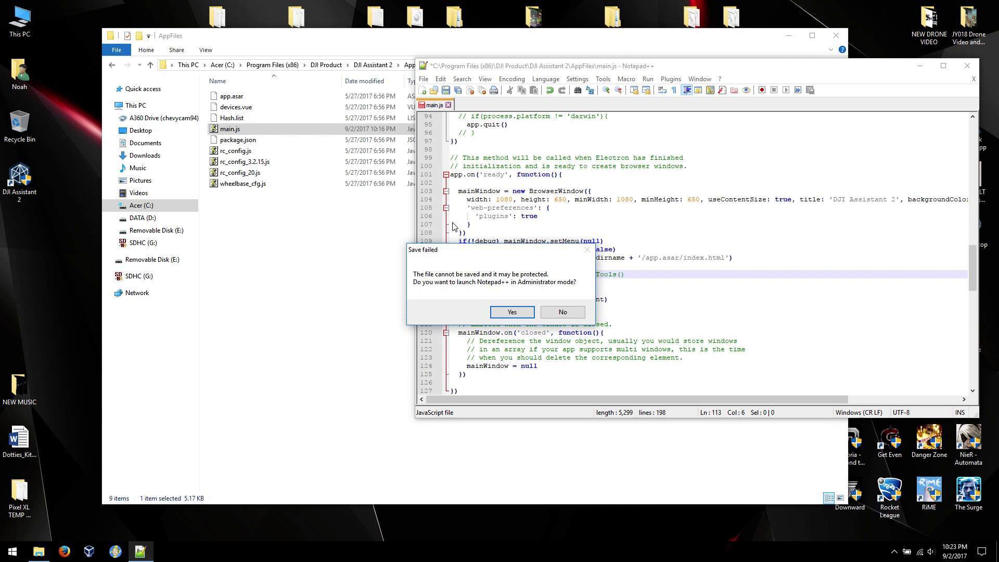
{"action": "left_click", "coordinate": [507, 312]}
{"action": "left_click", "coordinate": [473, 341]}
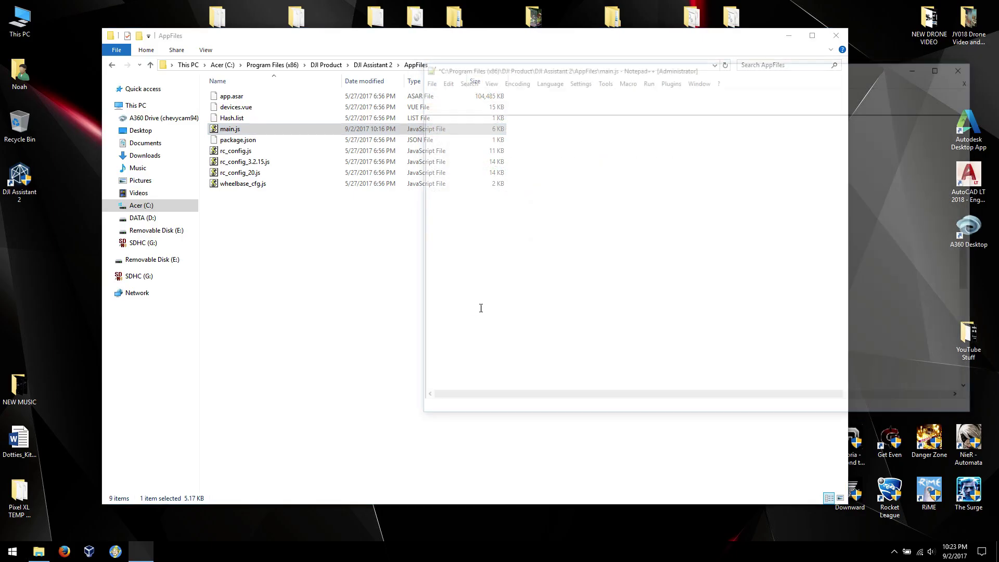
{"action": "left_click", "coordinate": [446, 90]}
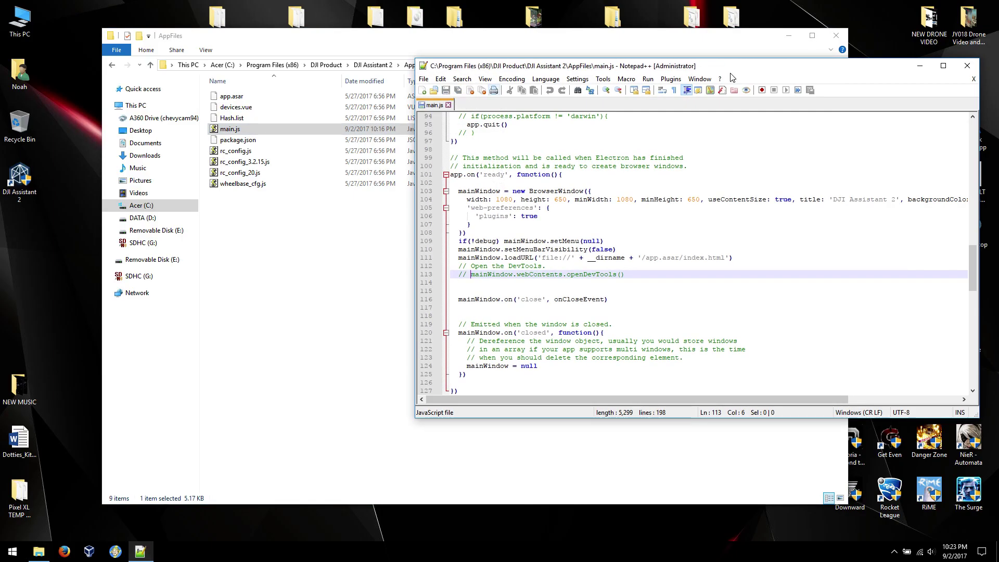
{"action": "left_click", "coordinate": [967, 65]}
{"action": "left_click", "coordinate": [836, 35]}
- Relaunch DJI Assistant 2 and open the connected Spark, now showing only the five standard sections
{"action": "double_click", "coordinate": [20, 179]}
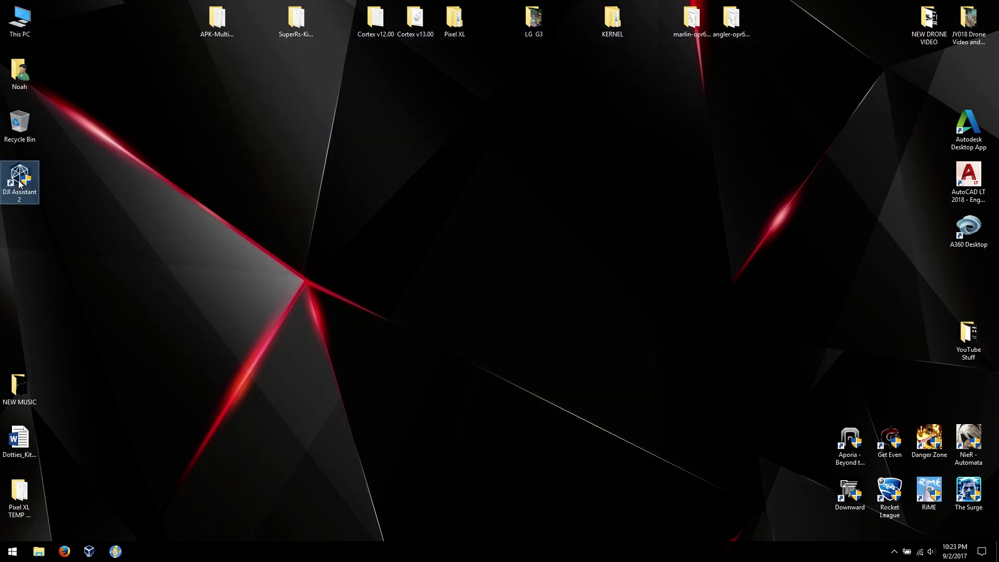
{"action": "left_click", "coordinate": [485, 357]}
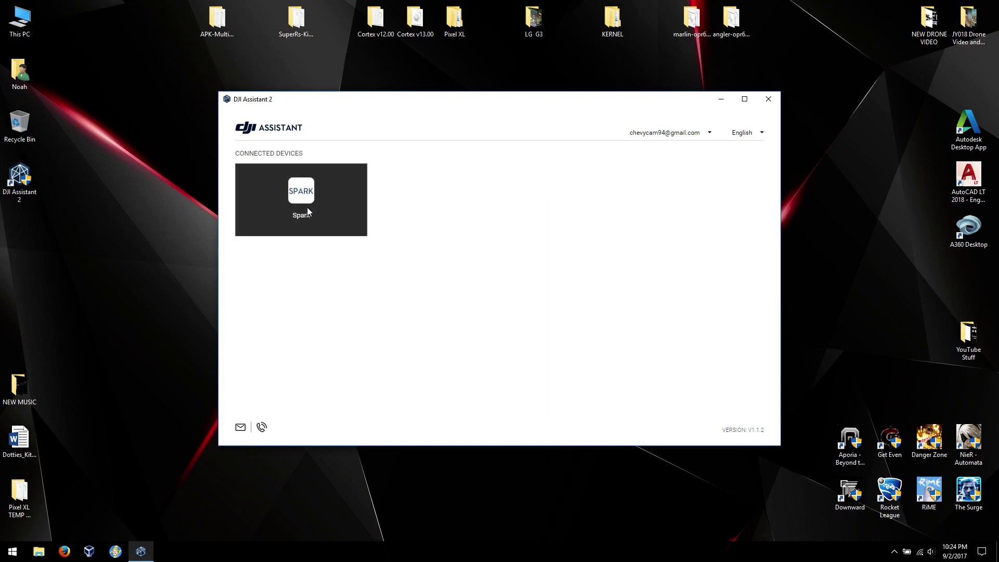
{"action": "left_click", "coordinate": [307, 208]}
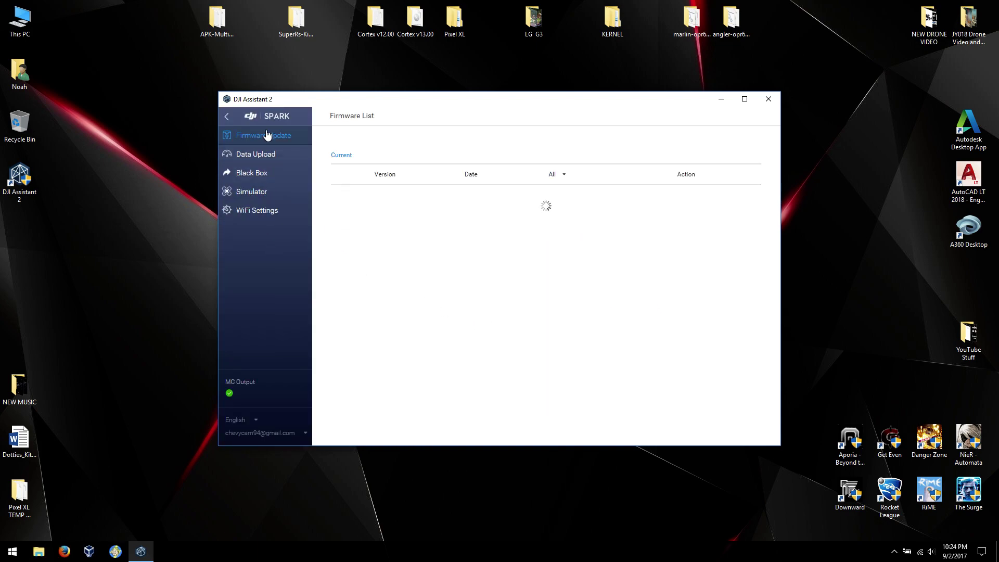